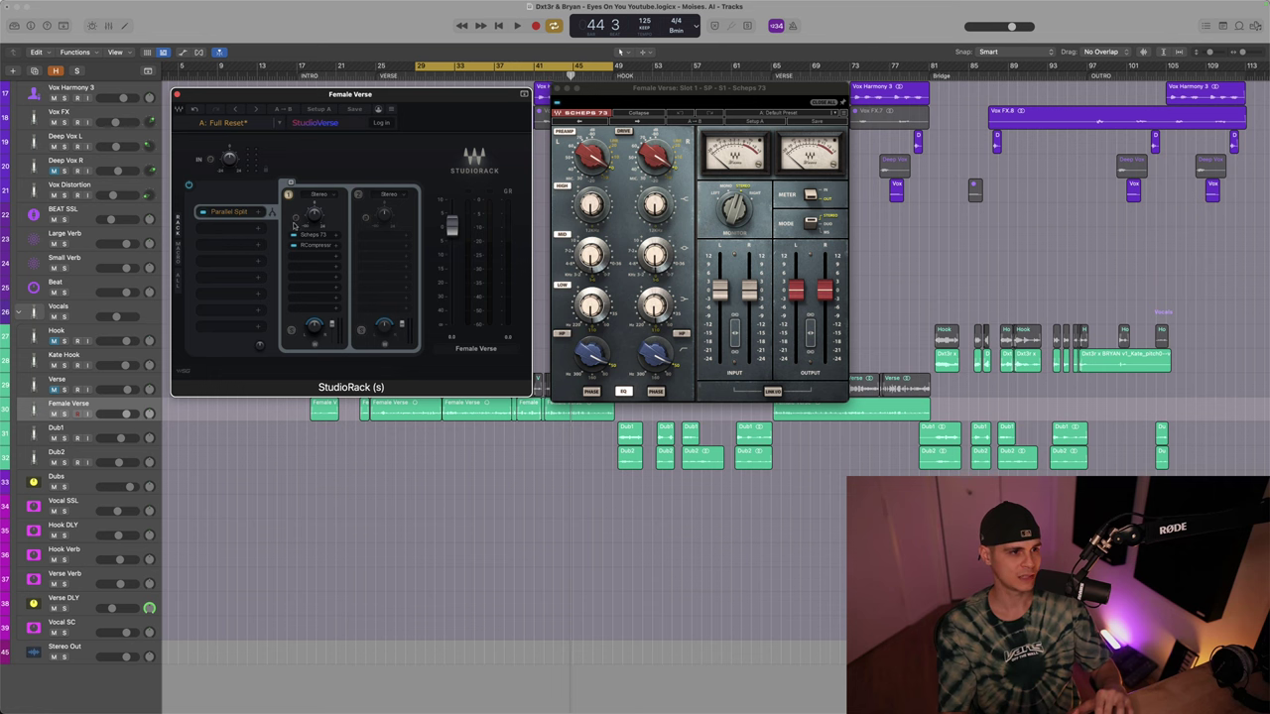
Play the looped verse and adjust the preamp gain on the Scheps 73 for the female verse vocal
{"action": "left_click", "coordinate": [311, 247]}
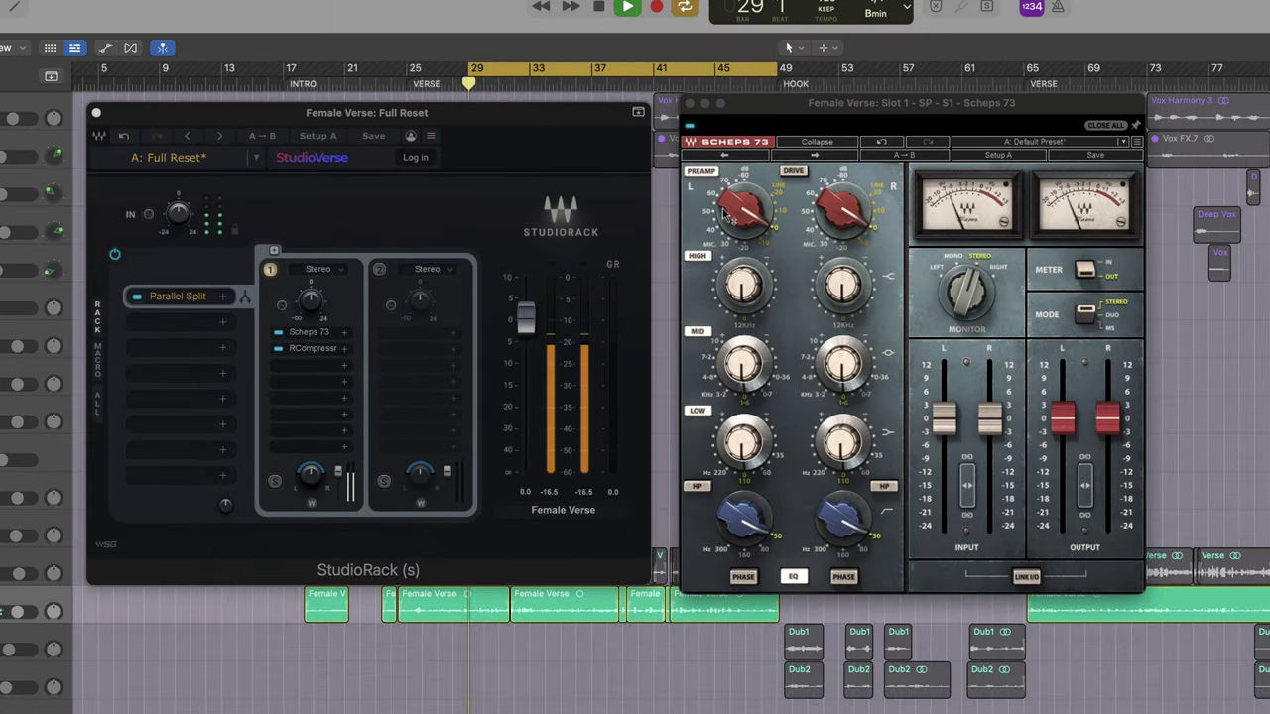
{"action": "left_click", "coordinate": [628, 145]}
{"action": "left_click_drag", "start_coordinate": [729, 208], "coordinate": [700, 211]}
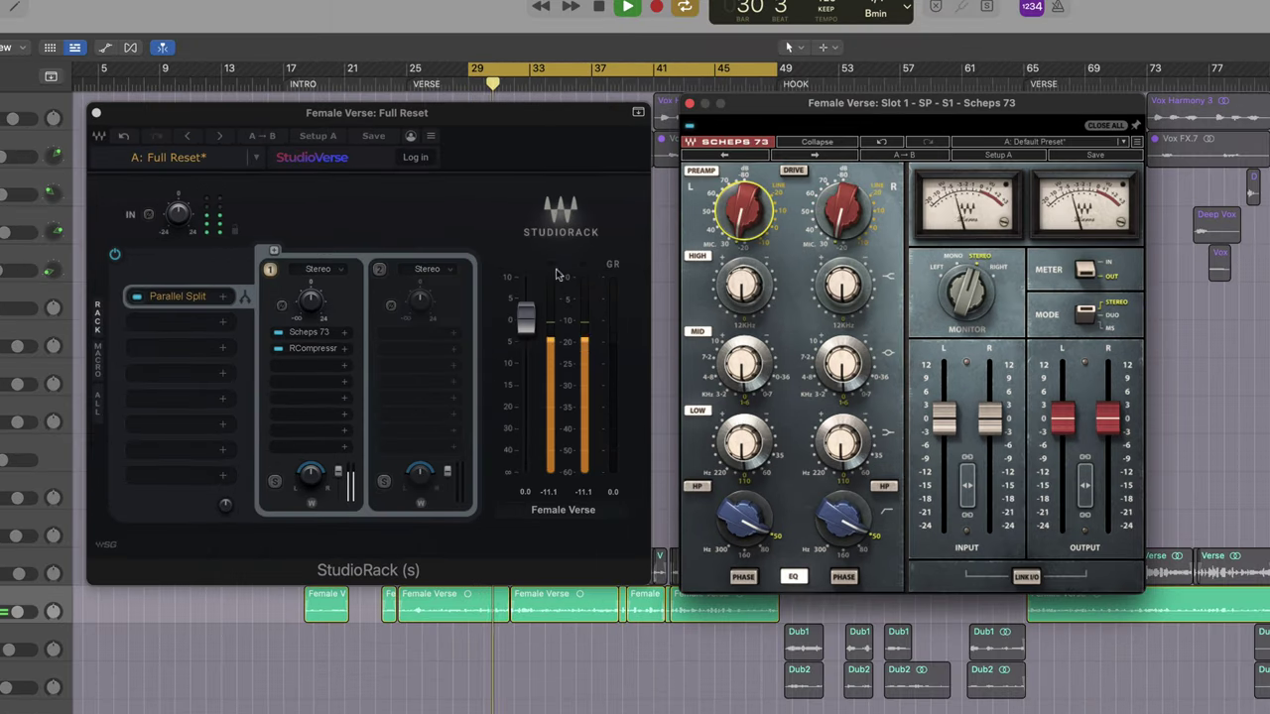
Open RCompressor from the parallel split and set its threshold to -11.5, its mode to Opto and its attack to 1.36
{"action": "left_click", "coordinate": [324, 351]}
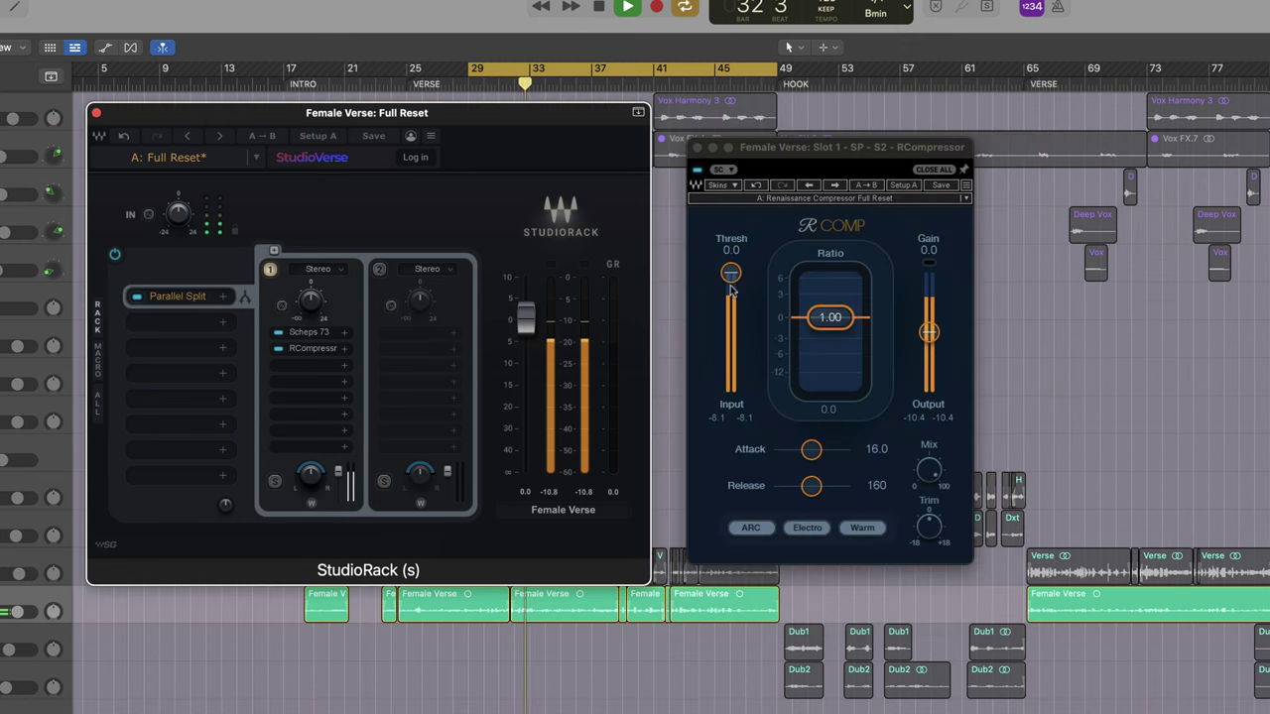
{"action": "left_click_drag", "start_coordinate": [730, 272], "coordinate": [739, 359]}
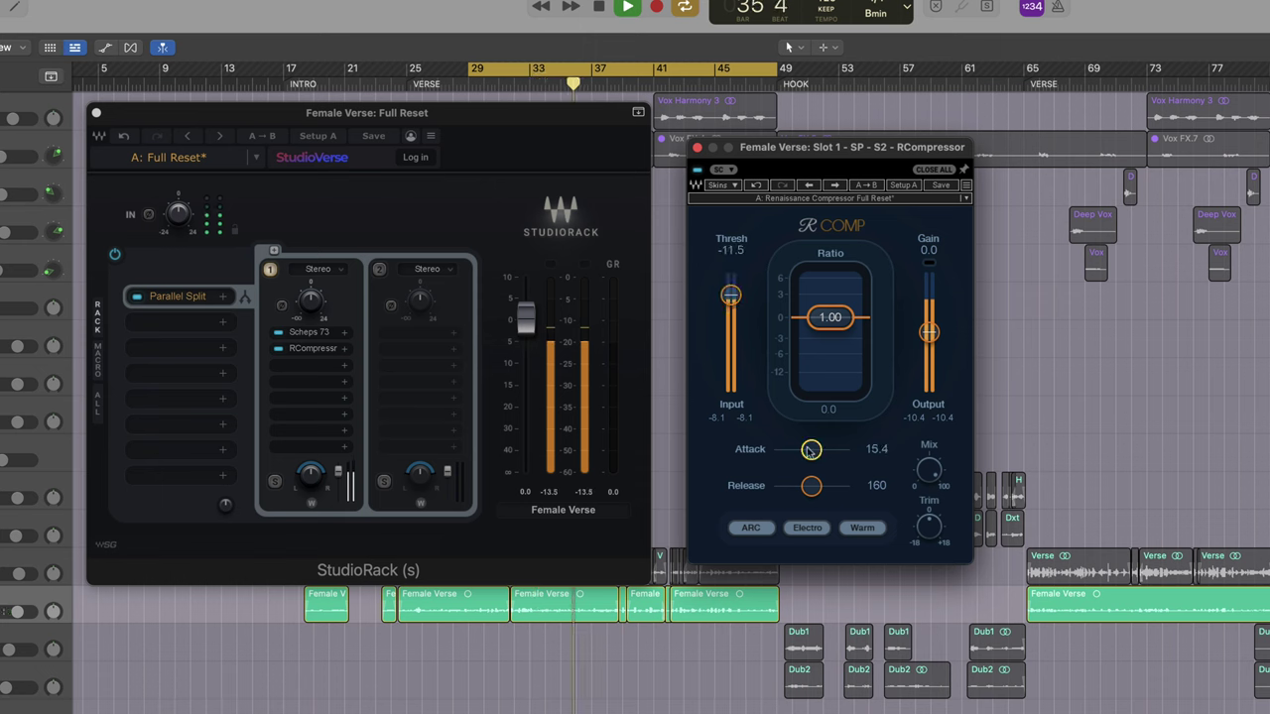
{"action": "left_click", "coordinate": [806, 528]}
{"action": "left_click_drag", "start_coordinate": [815, 459], "coordinate": [778, 458]}
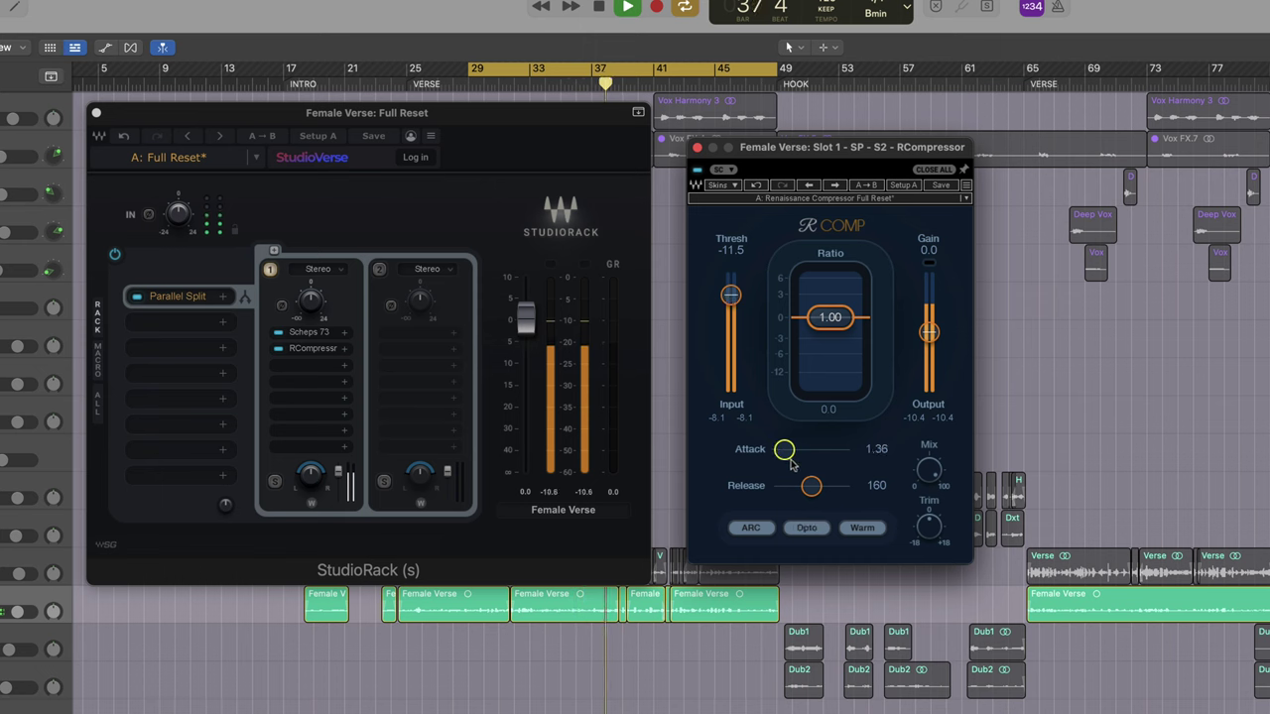
Set RCompressor's ratio to 1.74, its release to 52.4 and its gain to 8.1
{"action": "left_click_drag", "start_coordinate": [842, 318], "coordinate": [848, 357]}
{"action": "left_click_drag", "start_coordinate": [927, 312], "coordinate": [933, 289]}
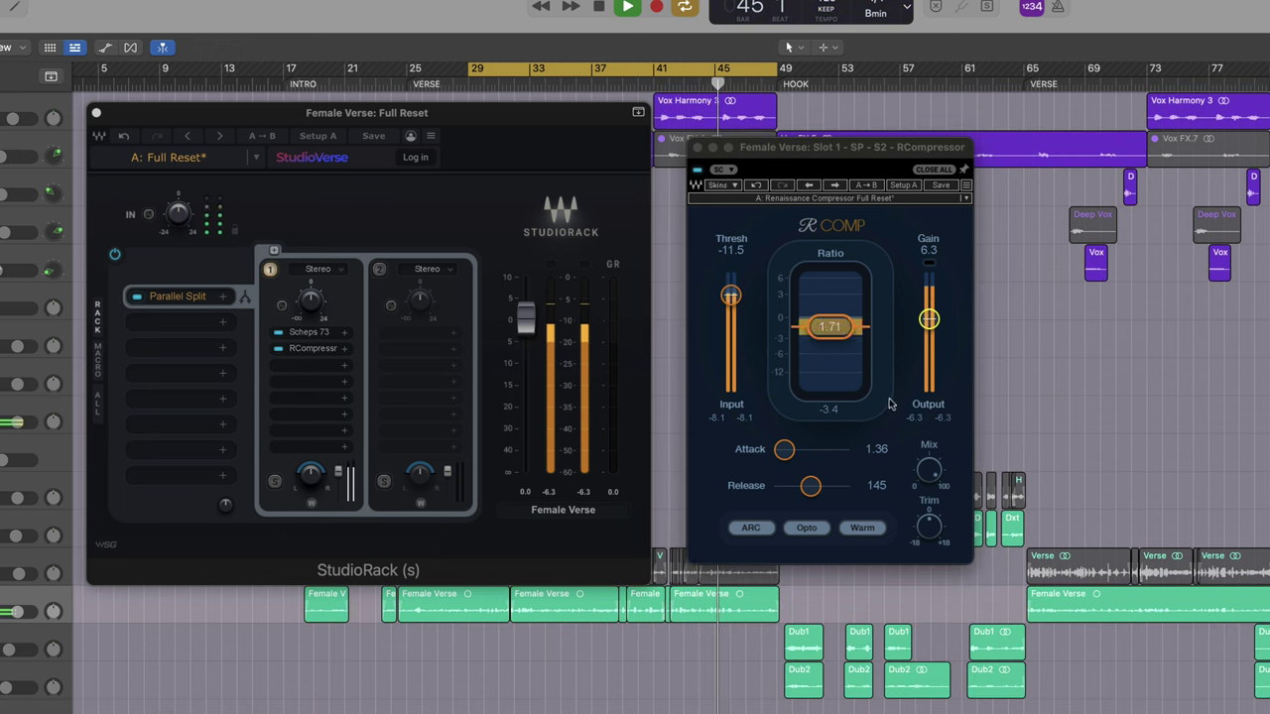
{"action": "left_click_drag", "start_coordinate": [811, 488], "coordinate": [757, 486]}
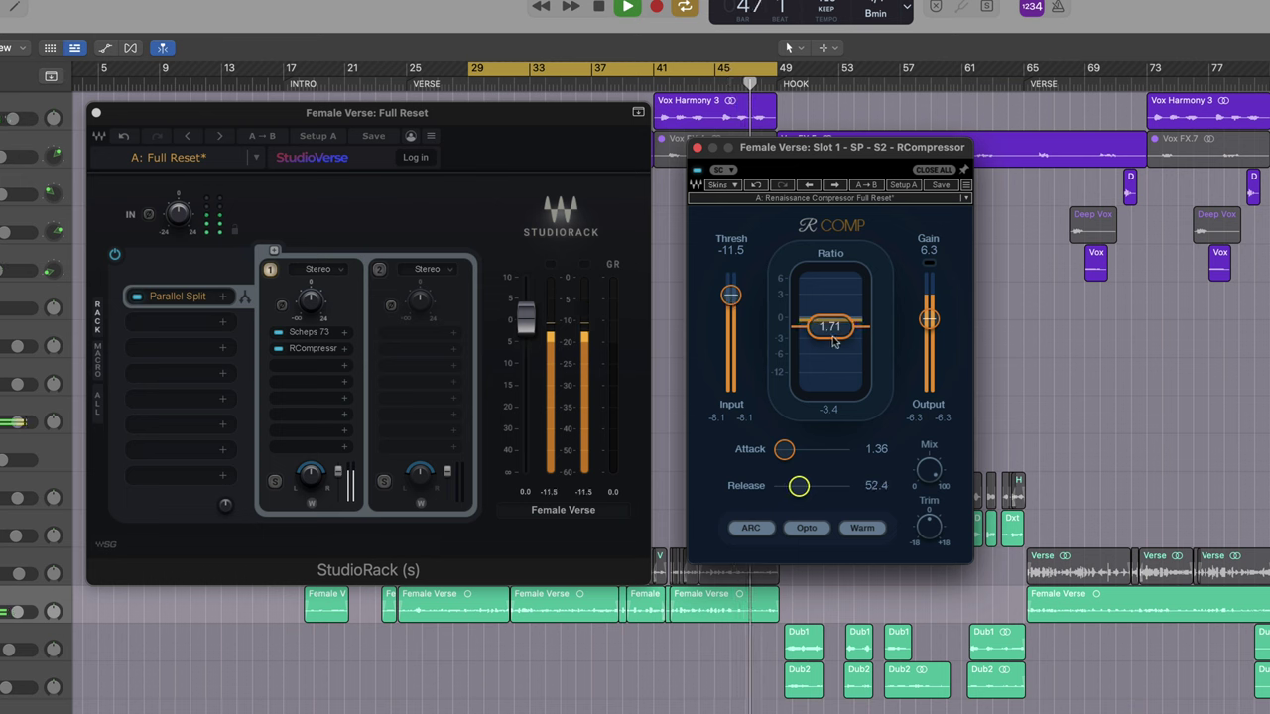
{"action": "left_click_drag", "start_coordinate": [929, 318], "coordinate": [930, 316]}
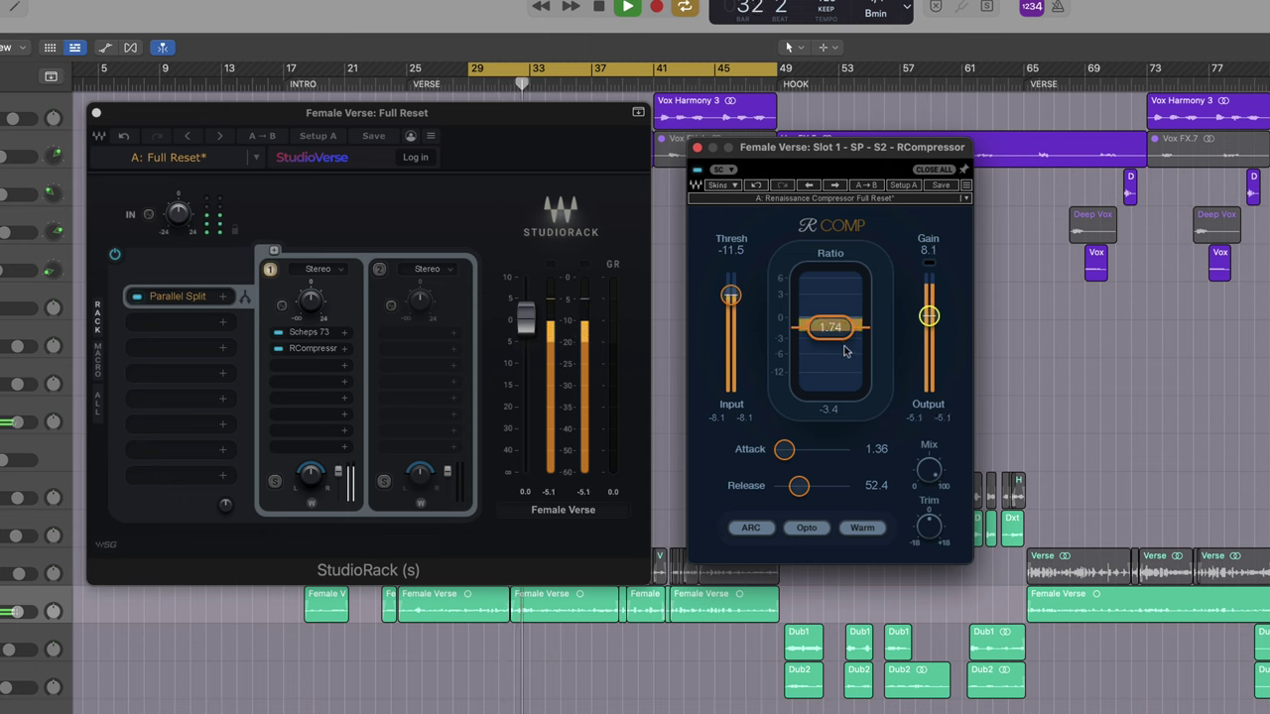
Close the Scheps 73 window and open RCompressor again
{"action": "left_click", "coordinate": [691, 708]}
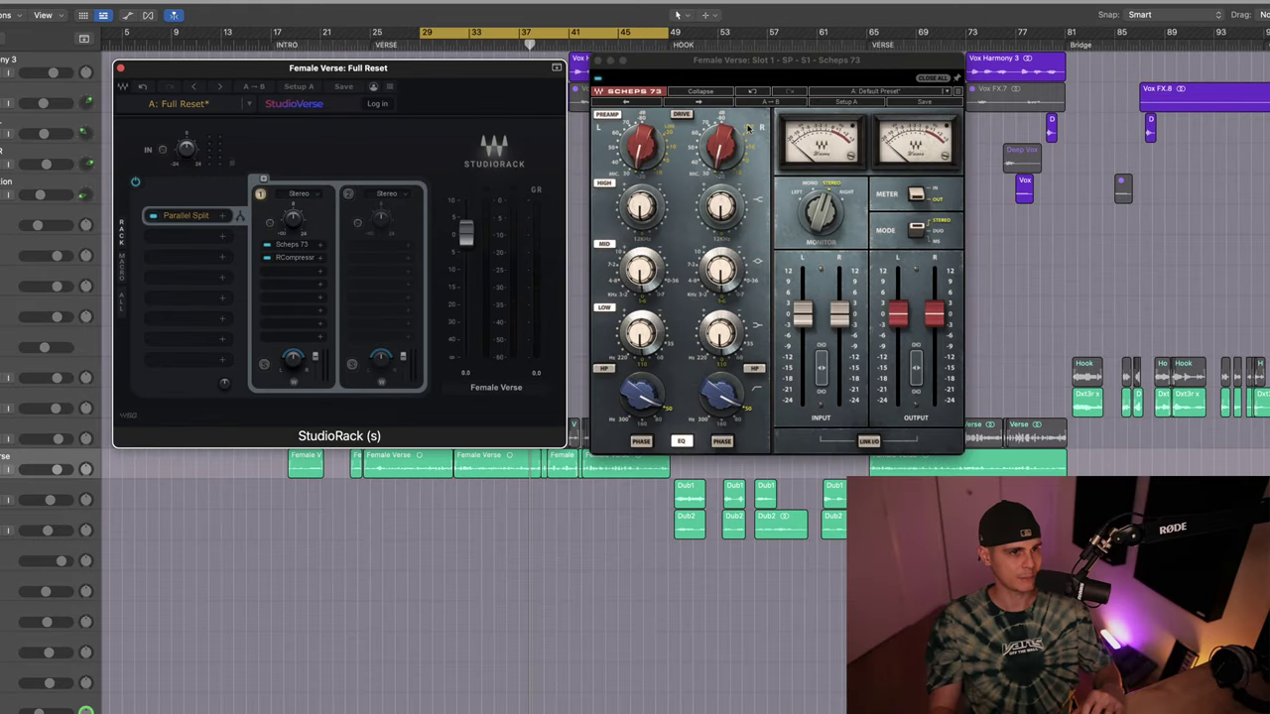
{"action": "left_click", "coordinate": [598, 62]}
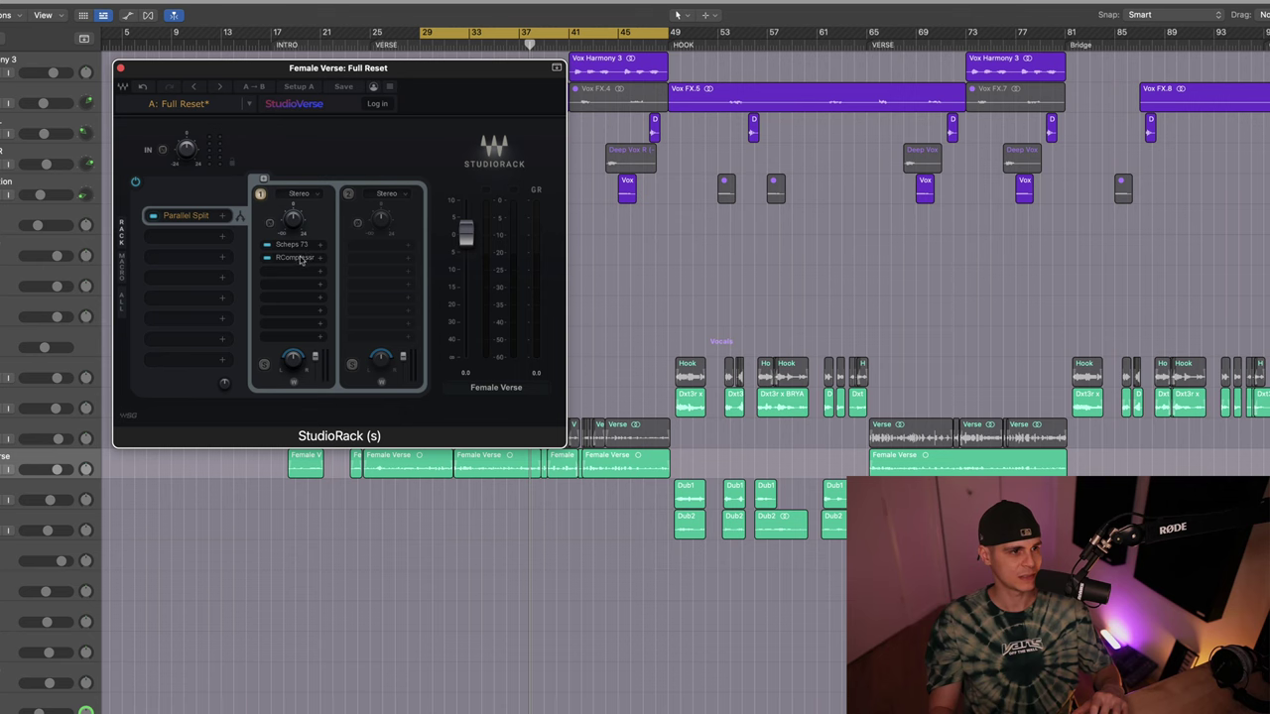
{"action": "left_click", "coordinate": [299, 258]}
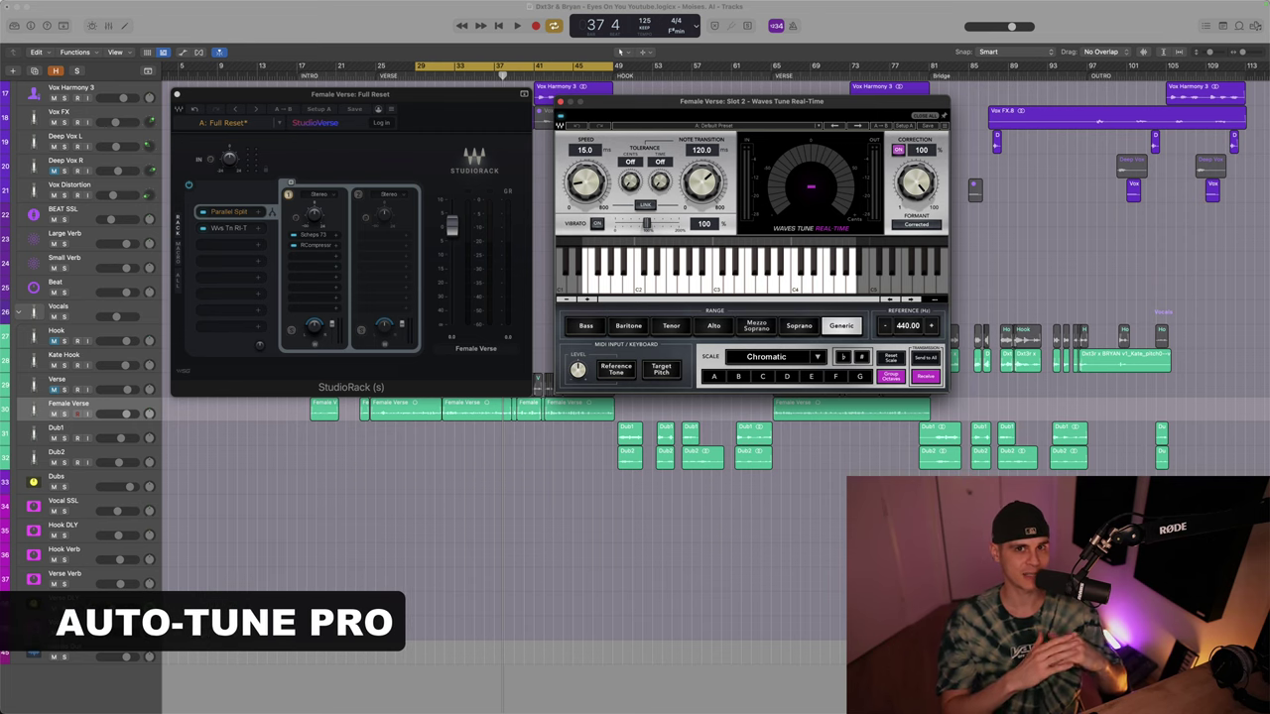
Set Waves Tune Real-Time's key to F sharp with the Natural Minor scale and play the looped verse
{"action": "left_click", "coordinate": [840, 381]}
{"action": "left_click", "coordinate": [866, 360]}
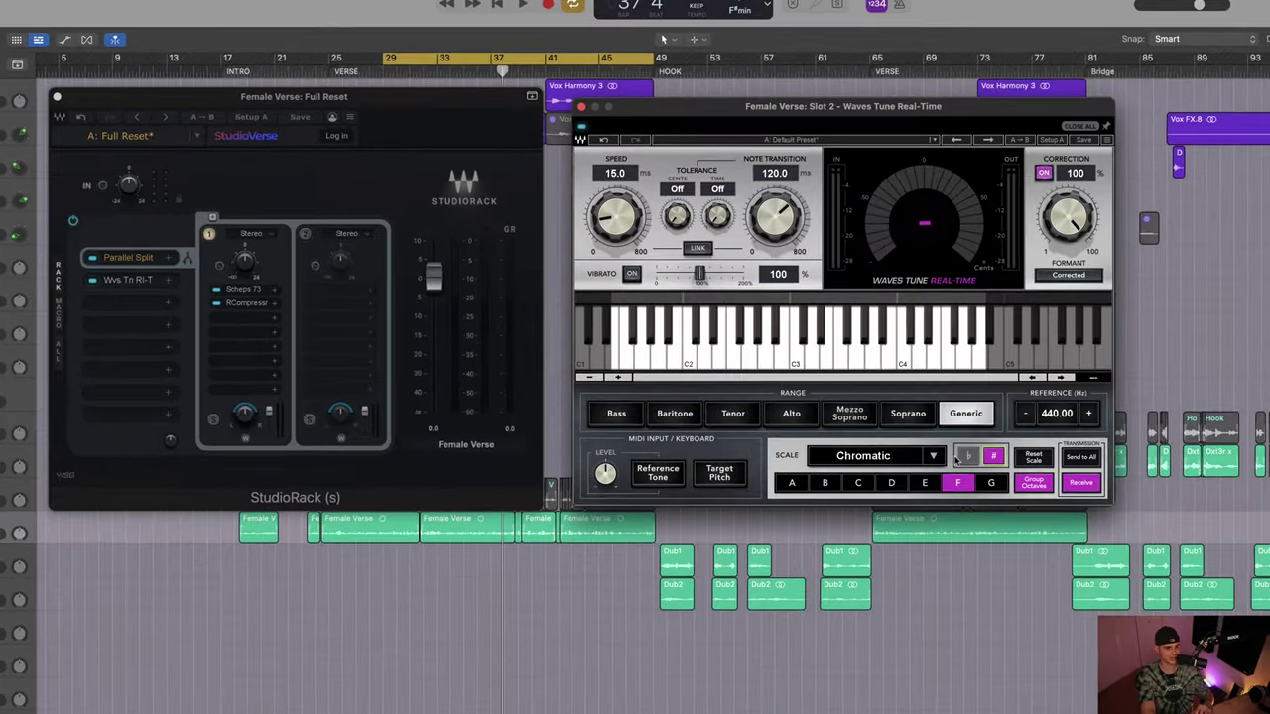
{"action": "left_click", "coordinate": [938, 456]}
{"action": "left_click", "coordinate": [978, 531]}
{"action": "key", "text": "space"}
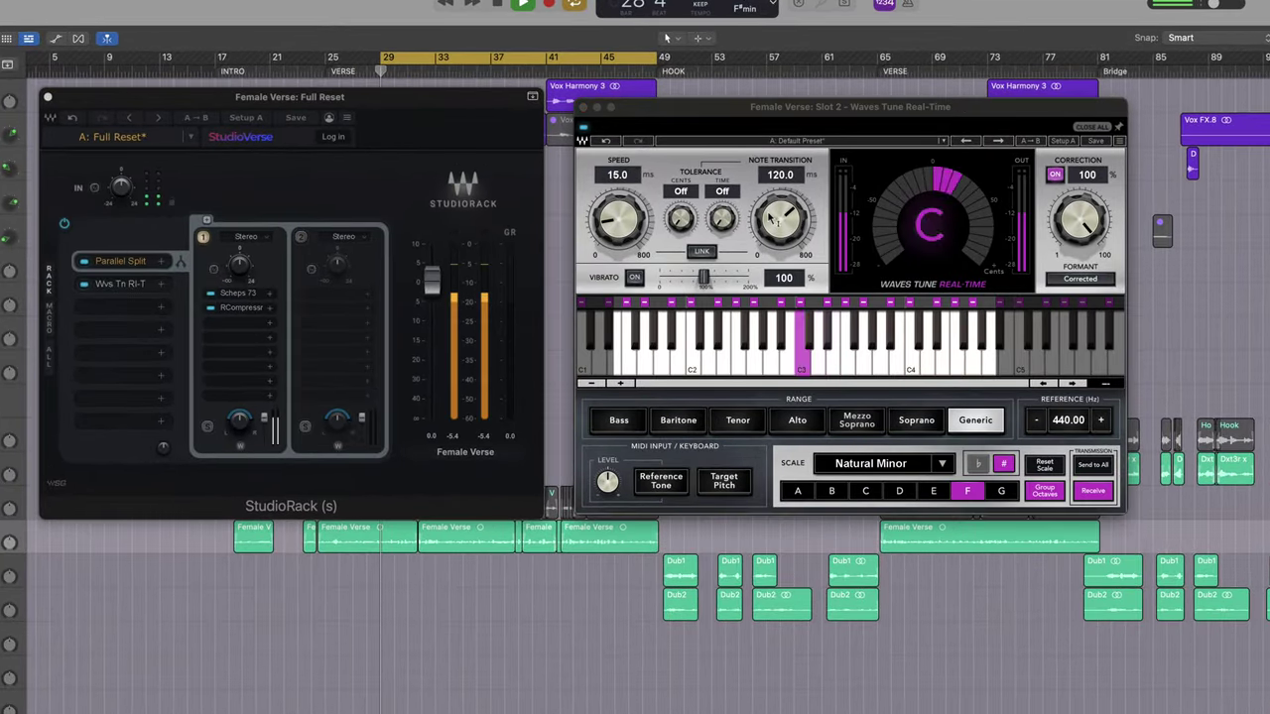
Set Waves Tune Real-Time's note transition to 46.3 ms and its speed to about 33 ms while the loop plays
{"action": "left_click", "coordinate": [777, 220]}
{"action": "scroll", "coordinate": [777, 220], "scroll_direction": "down", "scroll_amount": 10}
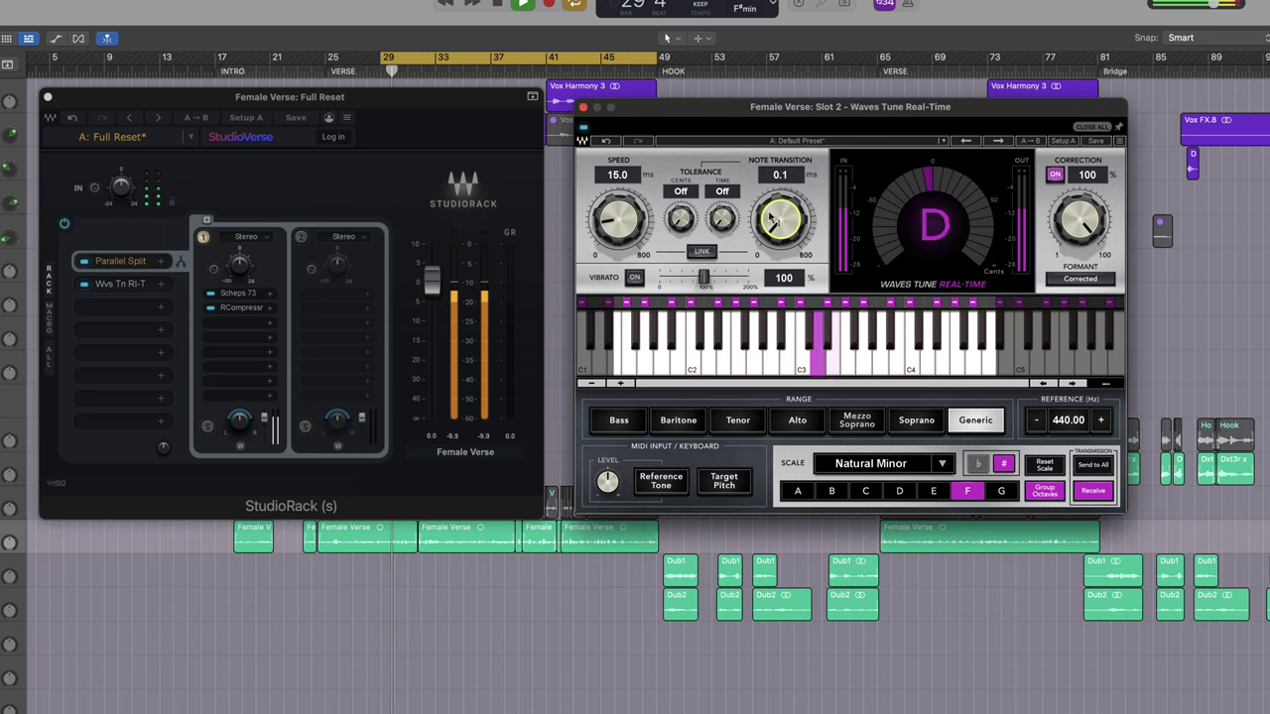
{"action": "scroll", "coordinate": [620, 216], "scroll_direction": "down", "scroll_amount": 10}
{"action": "scroll", "coordinate": [620, 213], "scroll_direction": "up", "scroll_amount": 10}
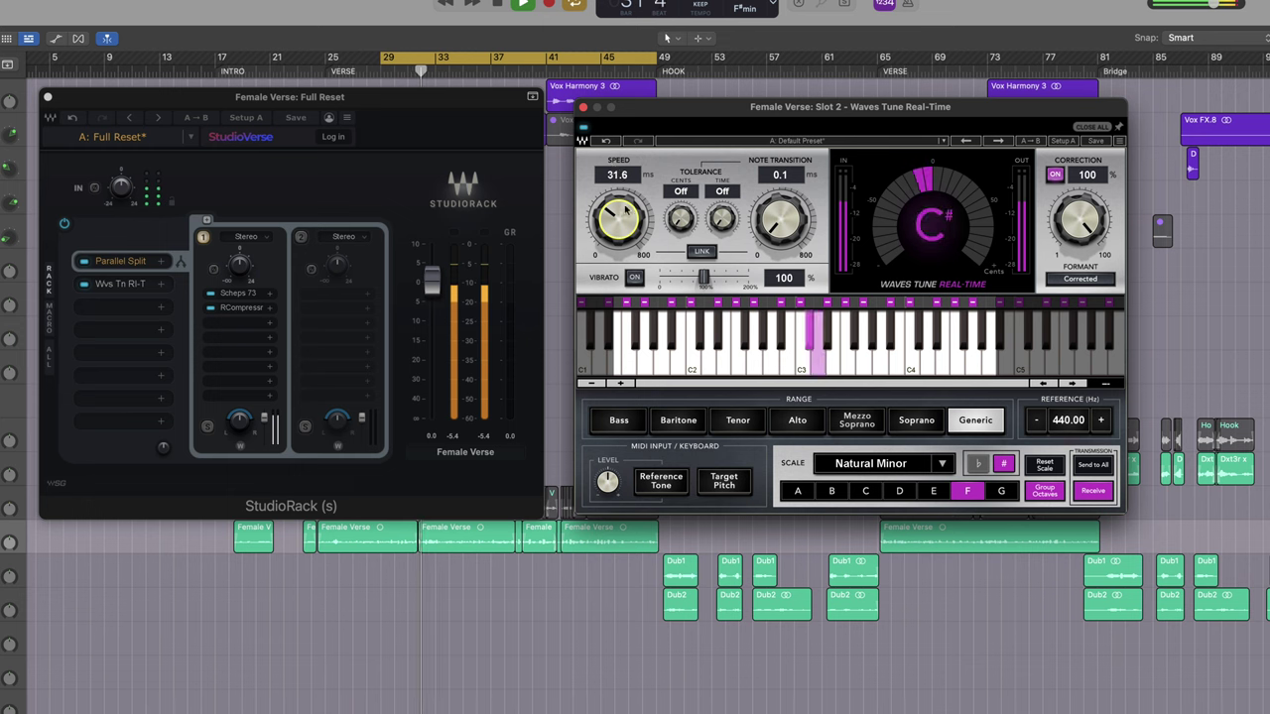
{"action": "scroll", "coordinate": [779, 220], "scroll_direction": "up", "scroll_amount": 10}
{"action": "scroll", "coordinate": [779, 220], "scroll_direction": "down", "scroll_amount": 6}
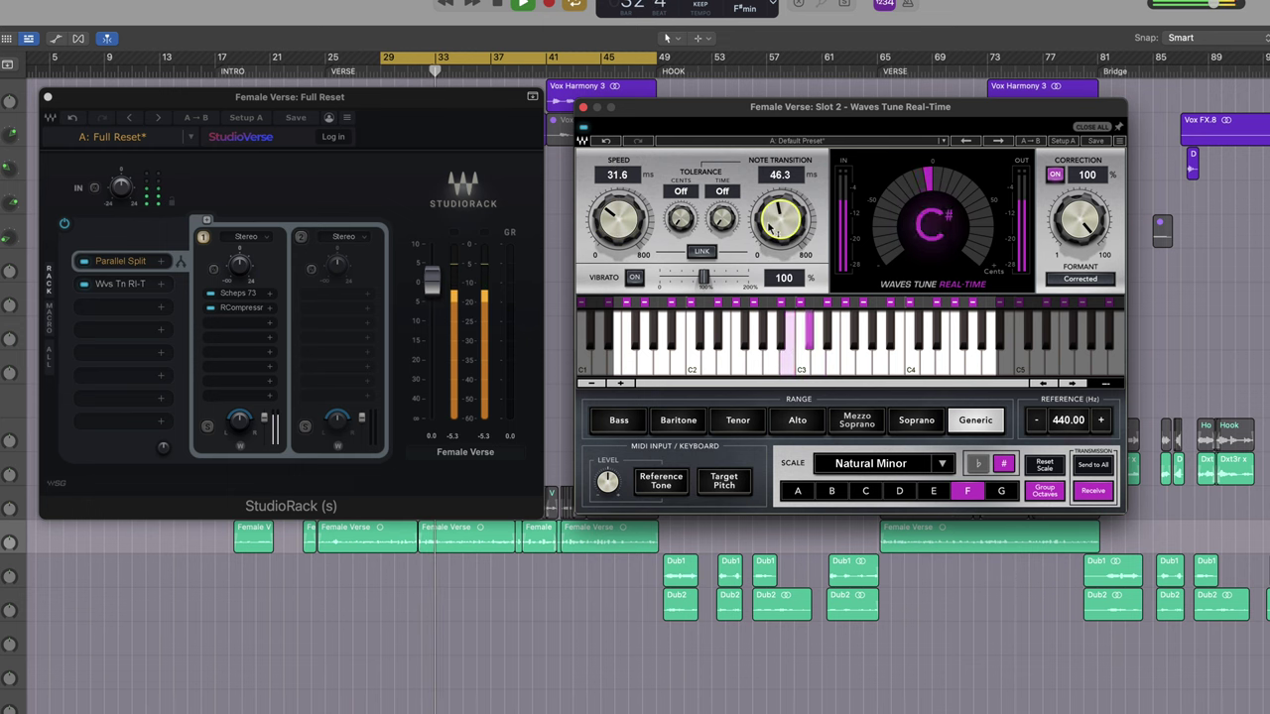
{"action": "scroll", "coordinate": [609, 214], "scroll_direction": "up", "scroll_amount": 2}
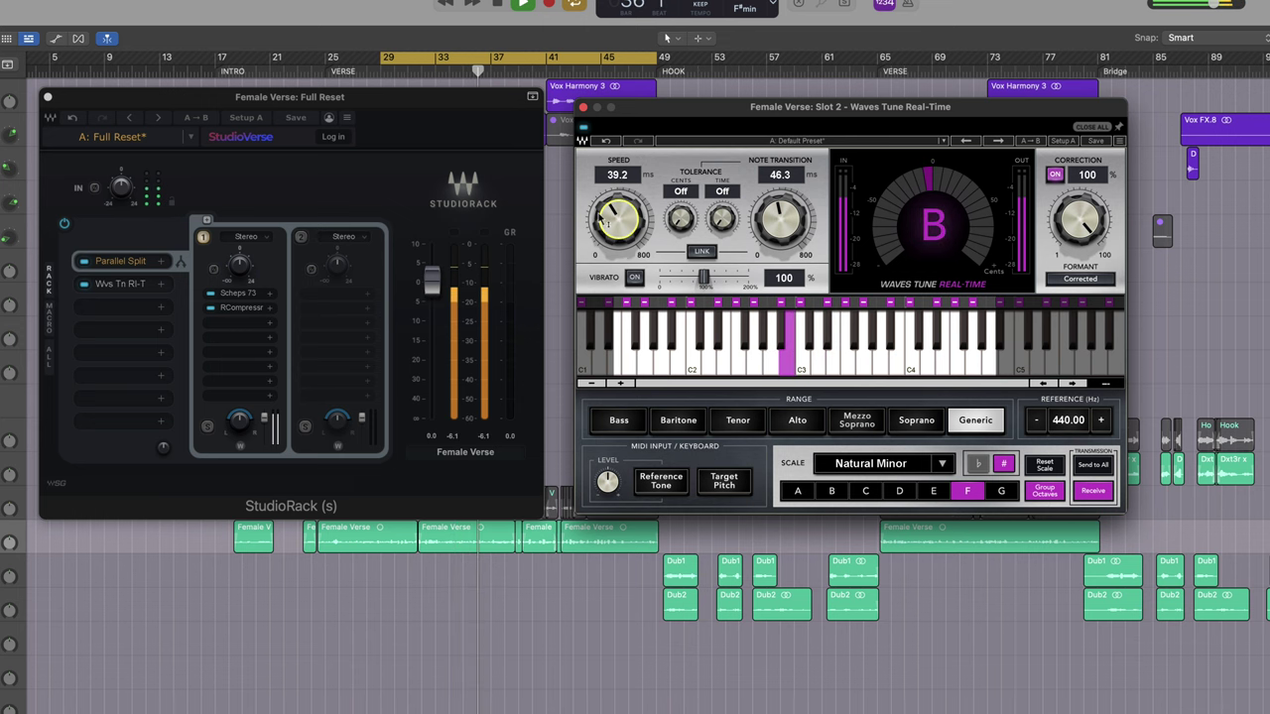
{"action": "scroll", "coordinate": [607, 220], "scroll_direction": "down", "scroll_amount": 2}
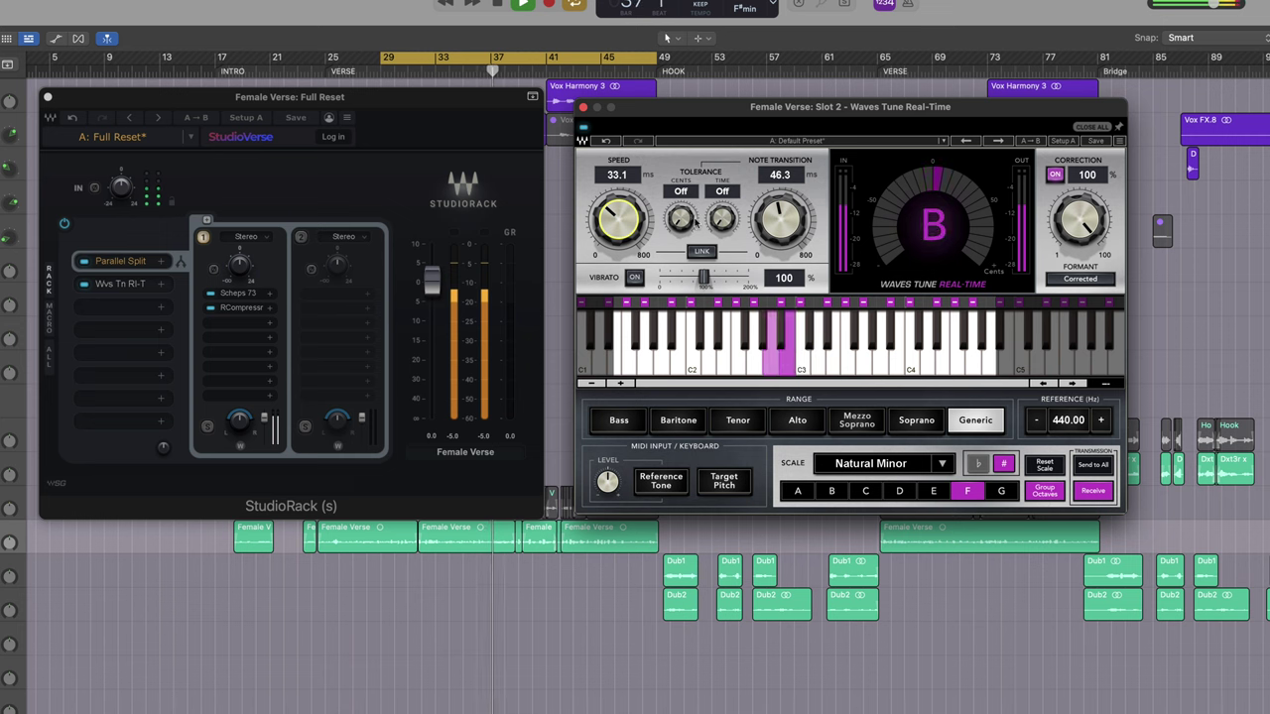
{"action": "scroll", "coordinate": [776, 226], "scroll_direction": "down", "scroll_amount": 2}
{"action": "scroll", "coordinate": [776, 230], "scroll_direction": "down", "scroll_amount": 3}
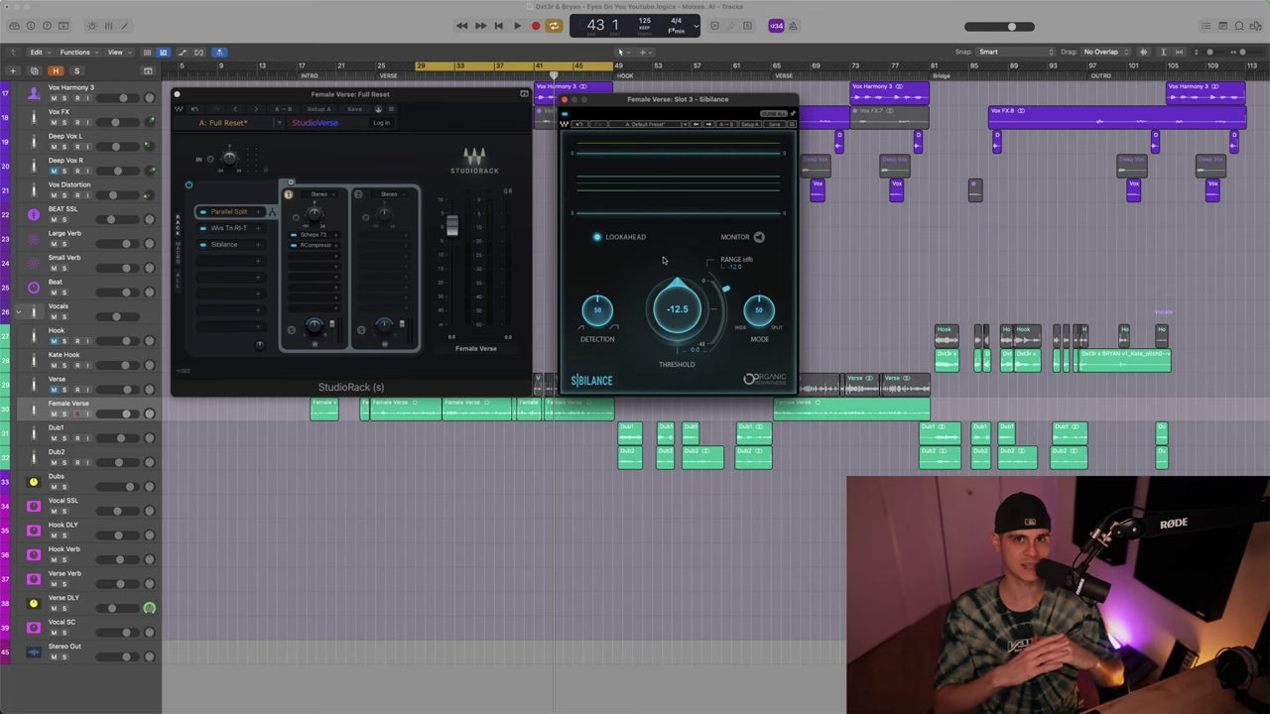
Set the Sibilance de-esser's threshold to -22.0 and its range to -14.1 dB
{"action": "left_click_drag", "start_coordinate": [675, 303], "coordinate": [674, 348]}
{"action": "mouse_move", "coordinate": [558, 526]}
{"action": "left_mouse_down"}
{"action": "mouse_move", "coordinate": [559, 544]}
{"action": "mouse_move", "coordinate": [559, 526]}
{"action": "left_mouse_up"}
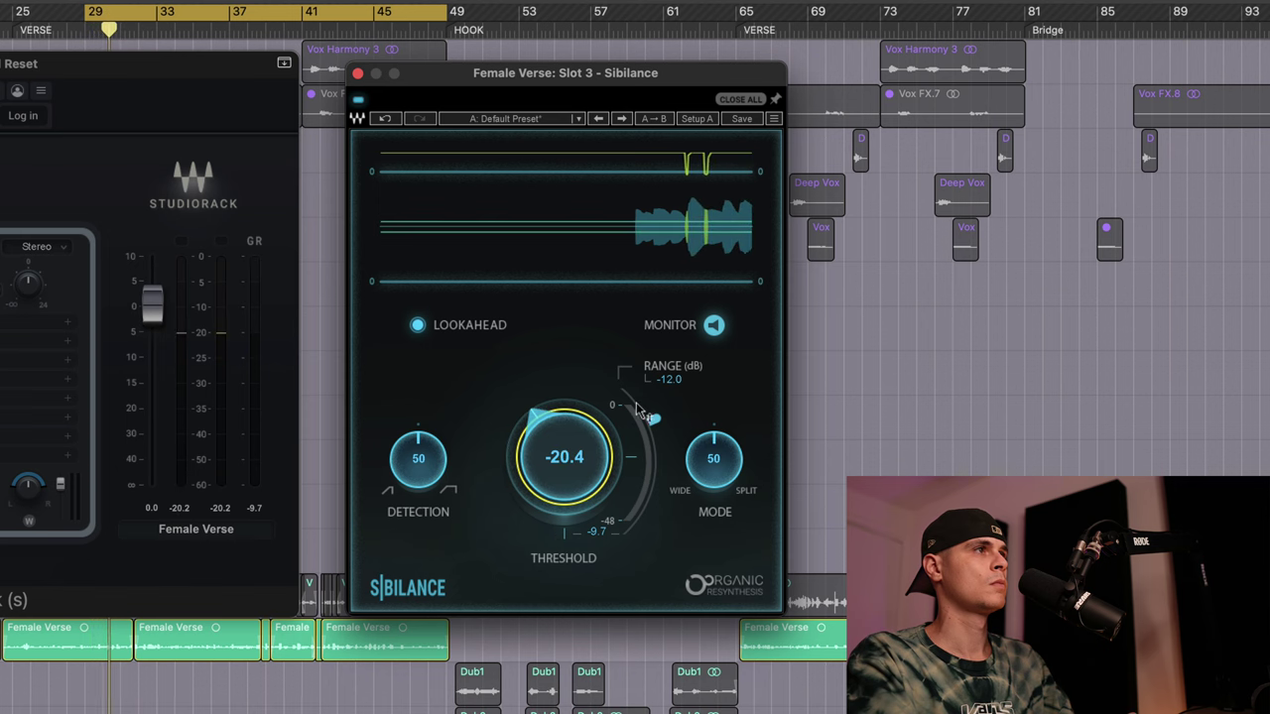
{"action": "left_click_drag", "start_coordinate": [654, 421], "coordinate": [620, 461]}
Set Sibilance's detection to 45 and its mode to 58, and toggle its monitor
{"action": "left_click_drag", "start_coordinate": [415, 481], "coordinate": [412, 502]}
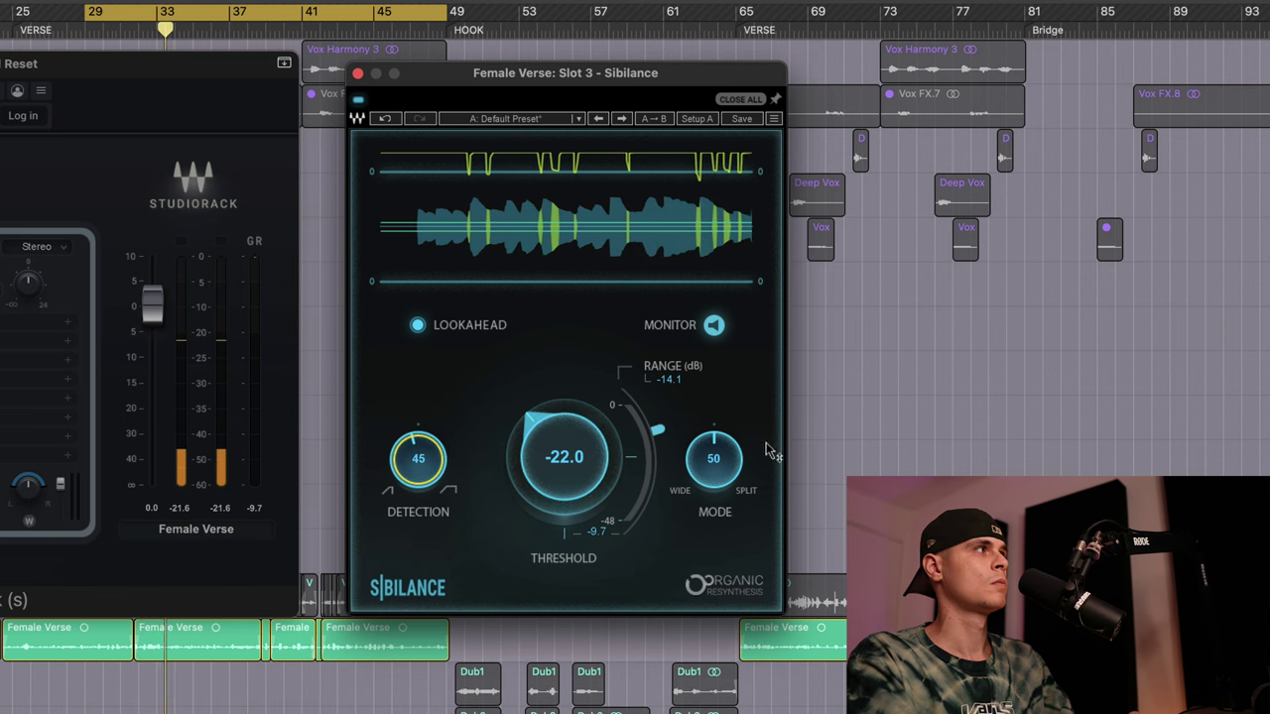
{"action": "left_click_drag", "start_coordinate": [716, 458], "coordinate": [722, 399]}
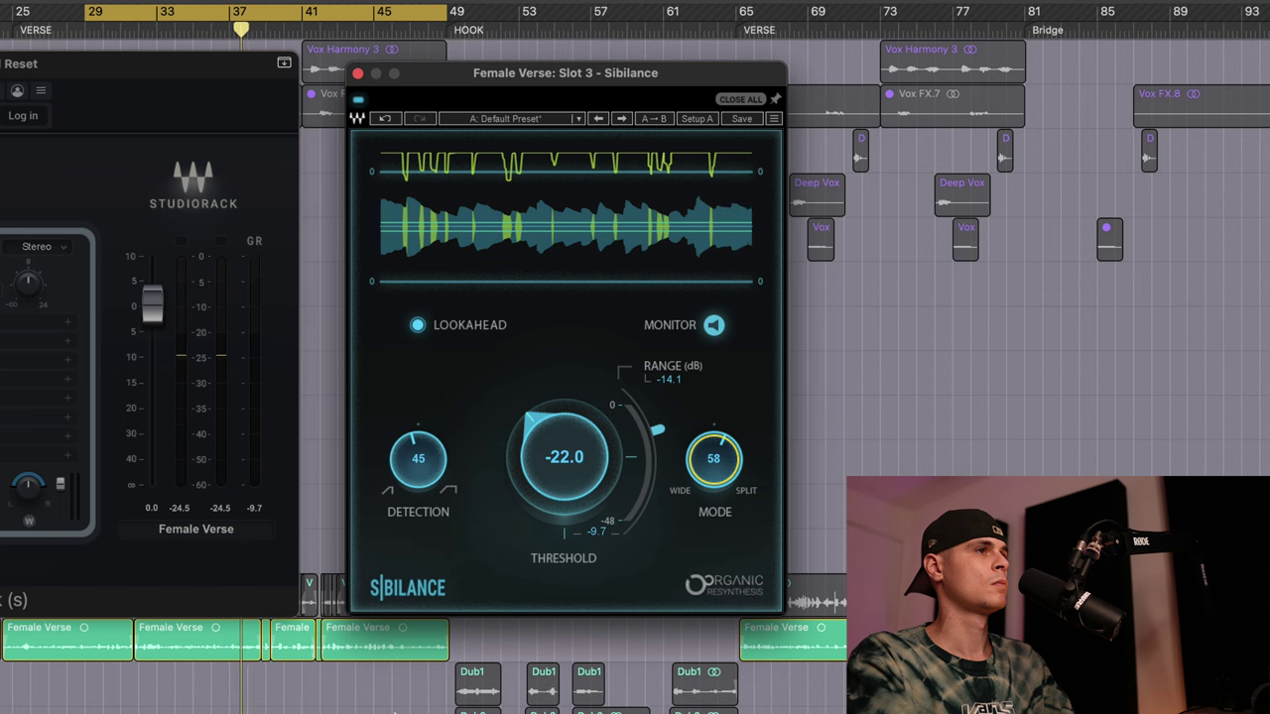
{"action": "left_click", "coordinate": [395, 711]}
{"action": "left_click", "coordinate": [714, 324]}
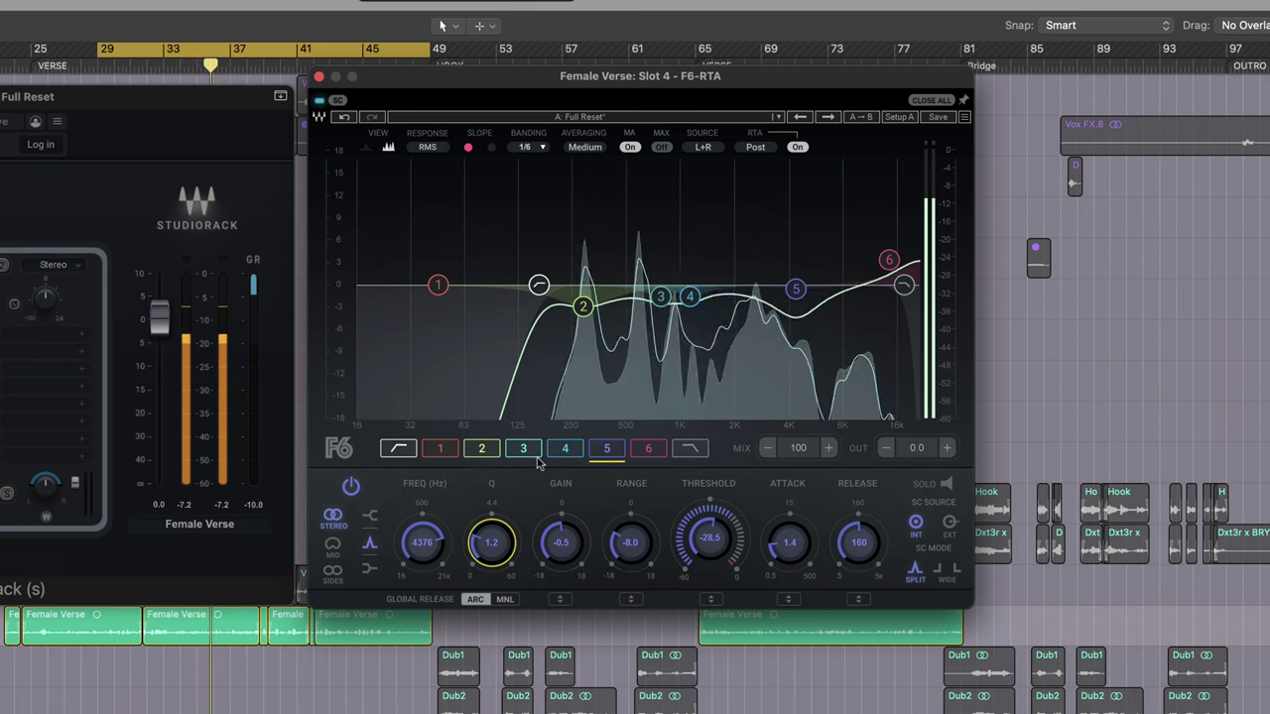
In F6-RTA, set band 5's threshold to -23.0 and band 2's range to -7.1
{"action": "left_click_drag", "start_coordinate": [708, 534], "coordinate": [710, 499]}
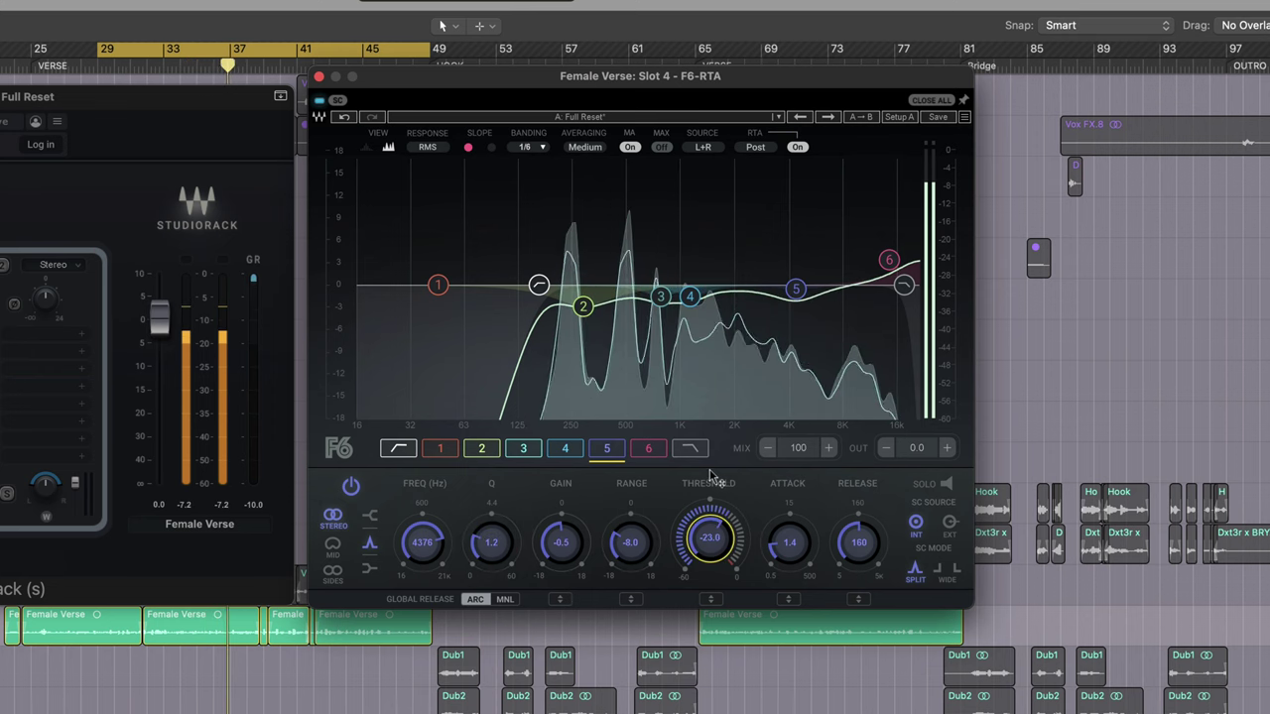
{"action": "left_click", "coordinate": [584, 305]}
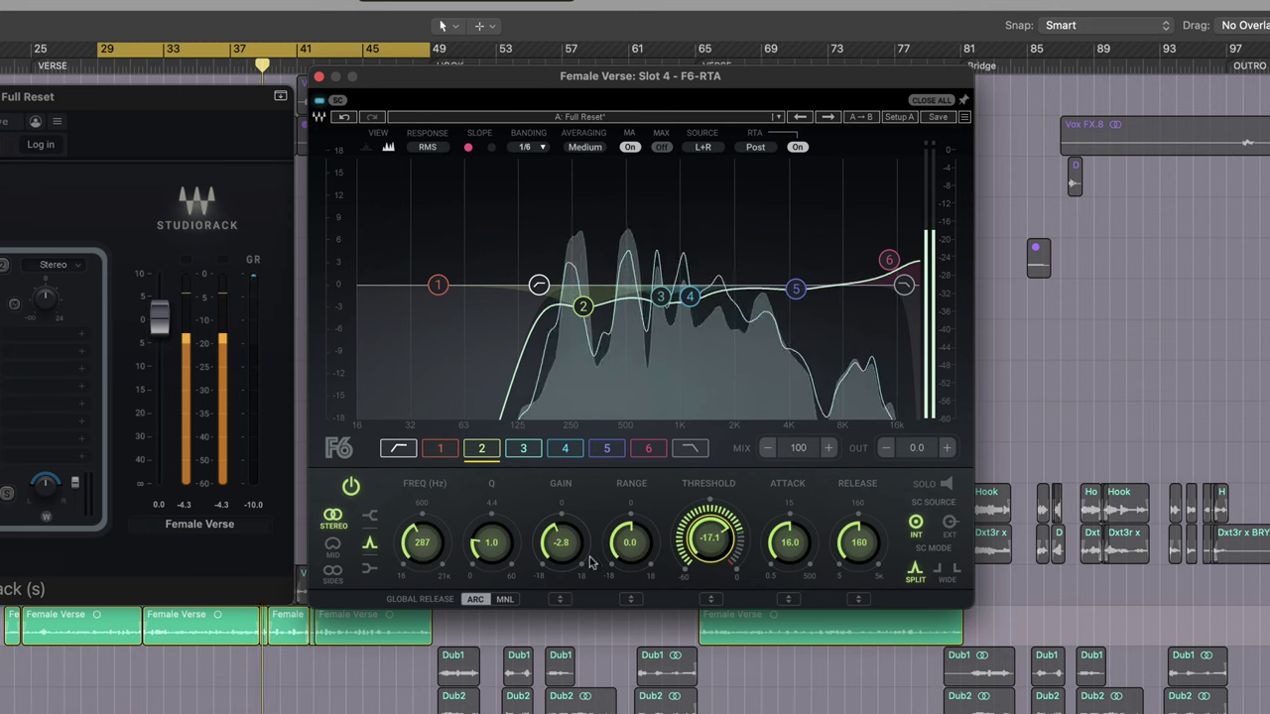
{"action": "left_click_drag", "start_coordinate": [640, 541], "coordinate": [640, 620]}
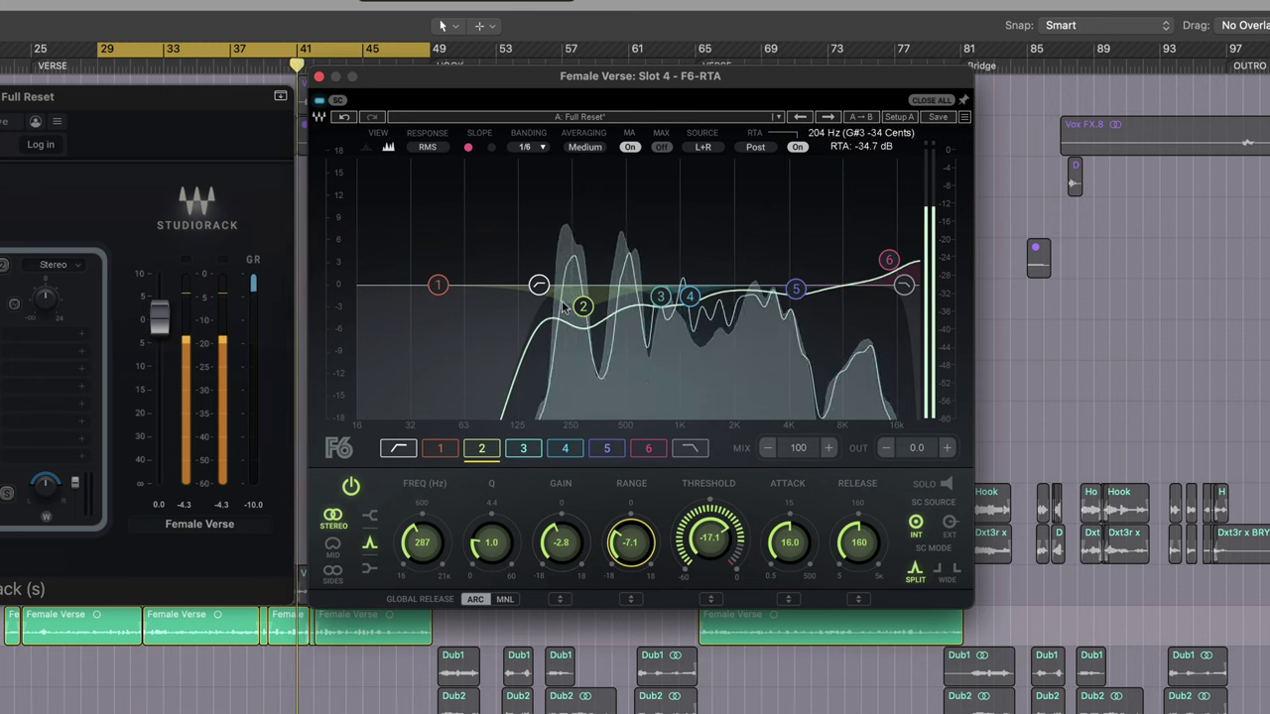
Place F6-RTA's band 1 at 120 Hz with -2.9 gain, and lower band 3's threshold, range and Q
{"action": "left_click_drag", "start_coordinate": [438, 285], "coordinate": [514, 305]}
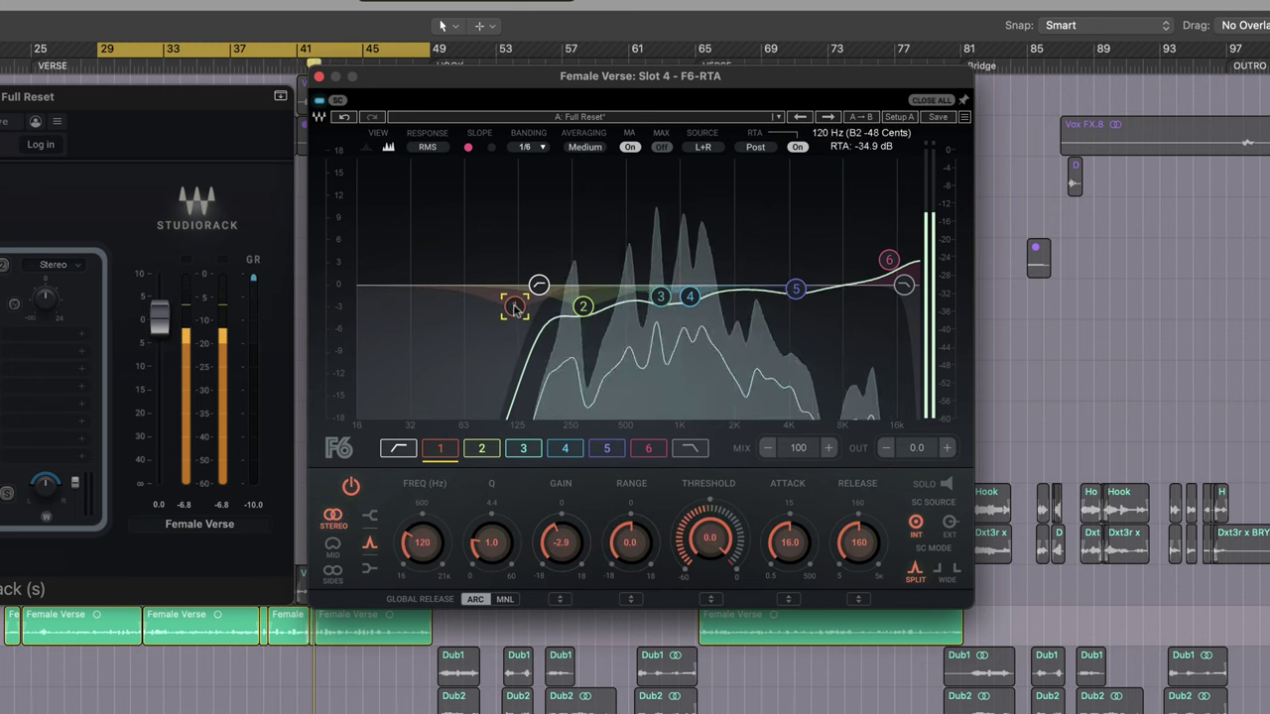
{"action": "left_click", "coordinate": [690, 297]}
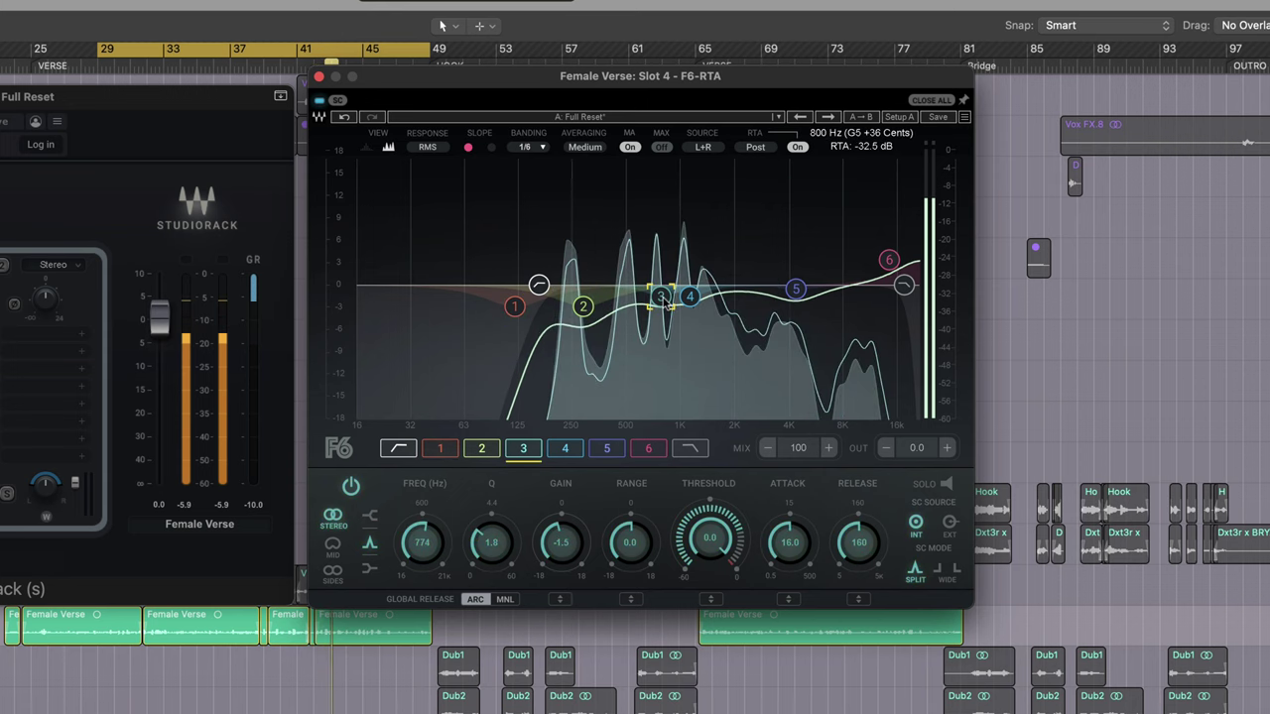
{"action": "left_click_drag", "start_coordinate": [706, 528], "coordinate": [709, 595]}
{"action": "left_click_drag", "start_coordinate": [630, 542], "coordinate": [642, 585]}
{"action": "left_click_drag", "start_coordinate": [491, 548], "coordinate": [491, 569]}
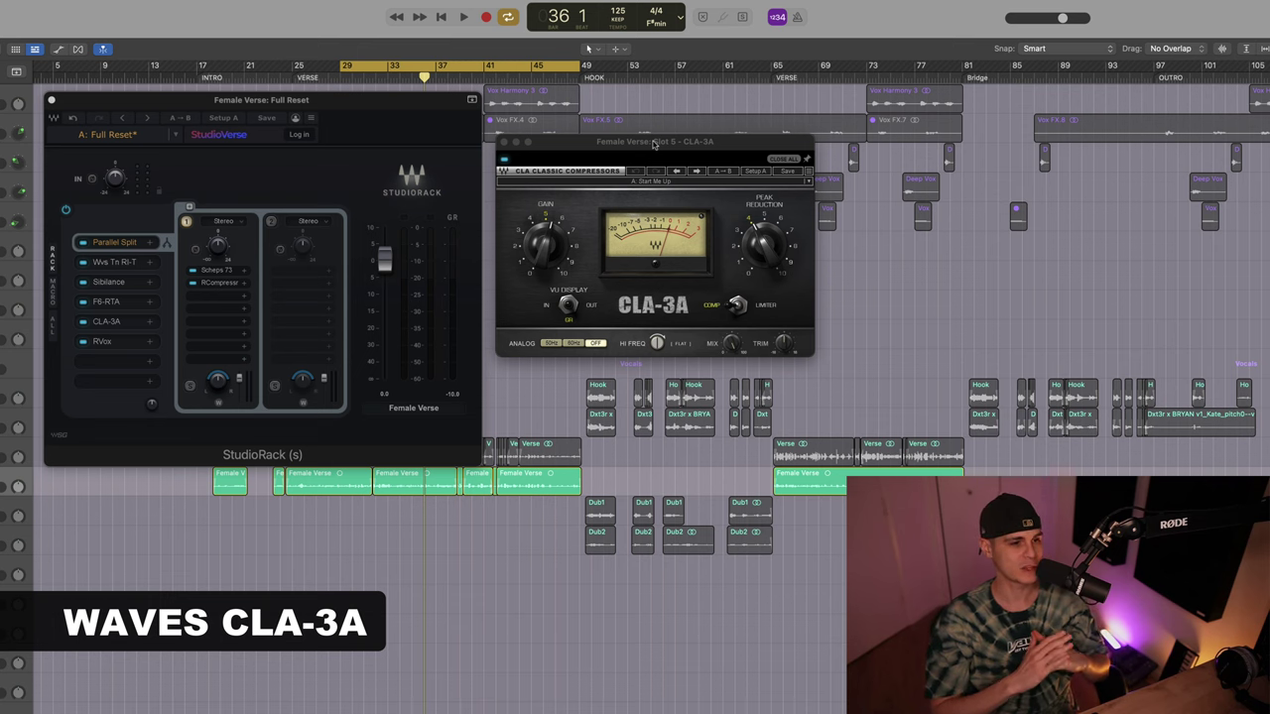
Close the CLA-3A window and open RVox from the rack
{"action": "left_click", "coordinate": [654, 144]}
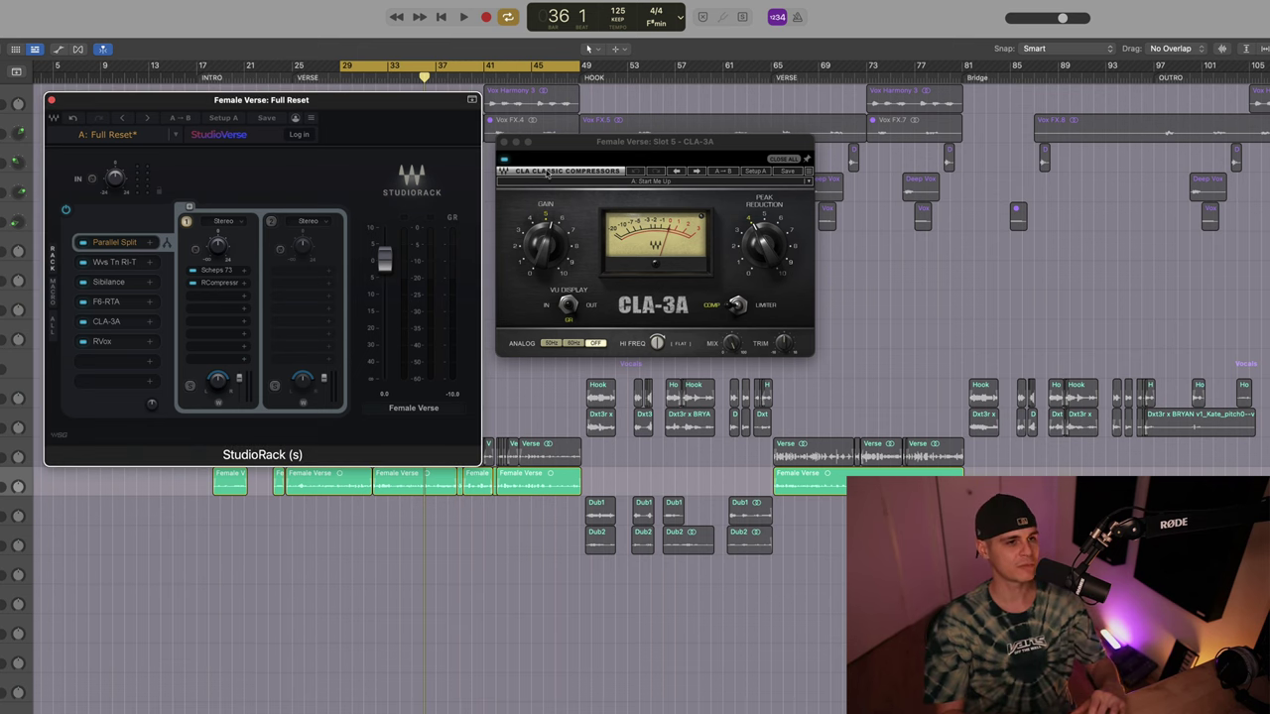
{"action": "left_click", "coordinate": [504, 143]}
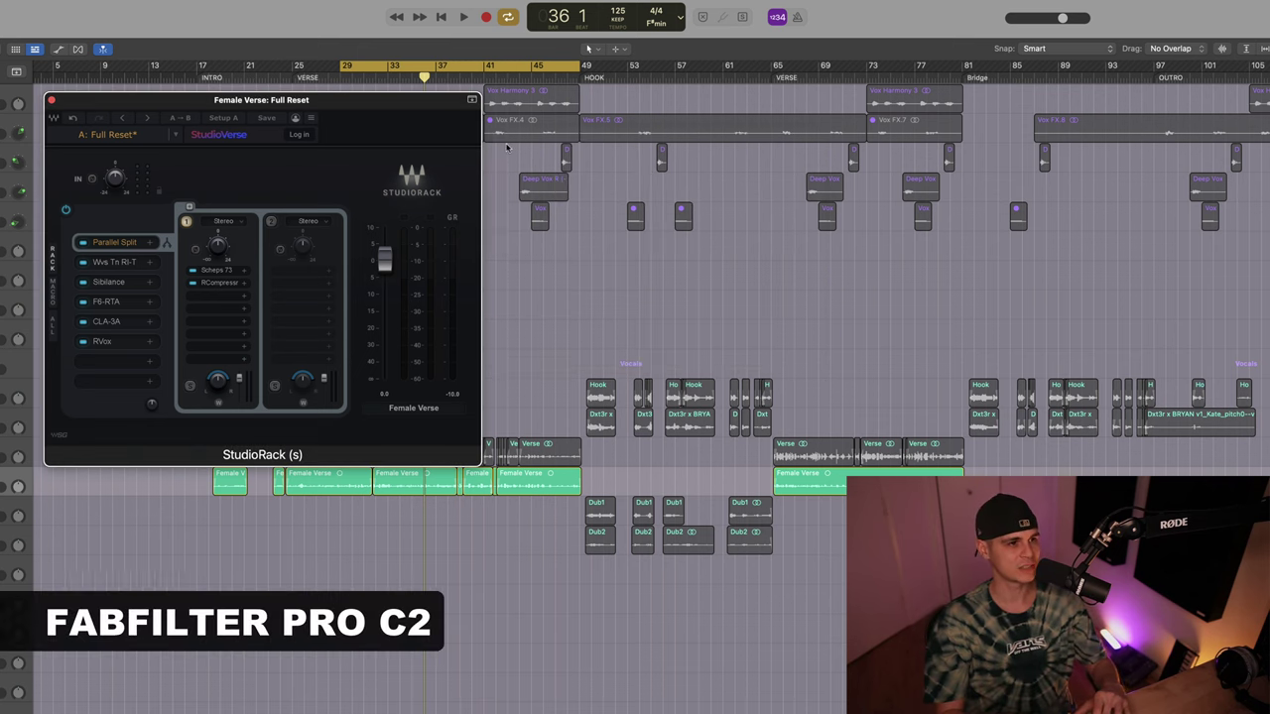
{"action": "left_click", "coordinate": [124, 345]}
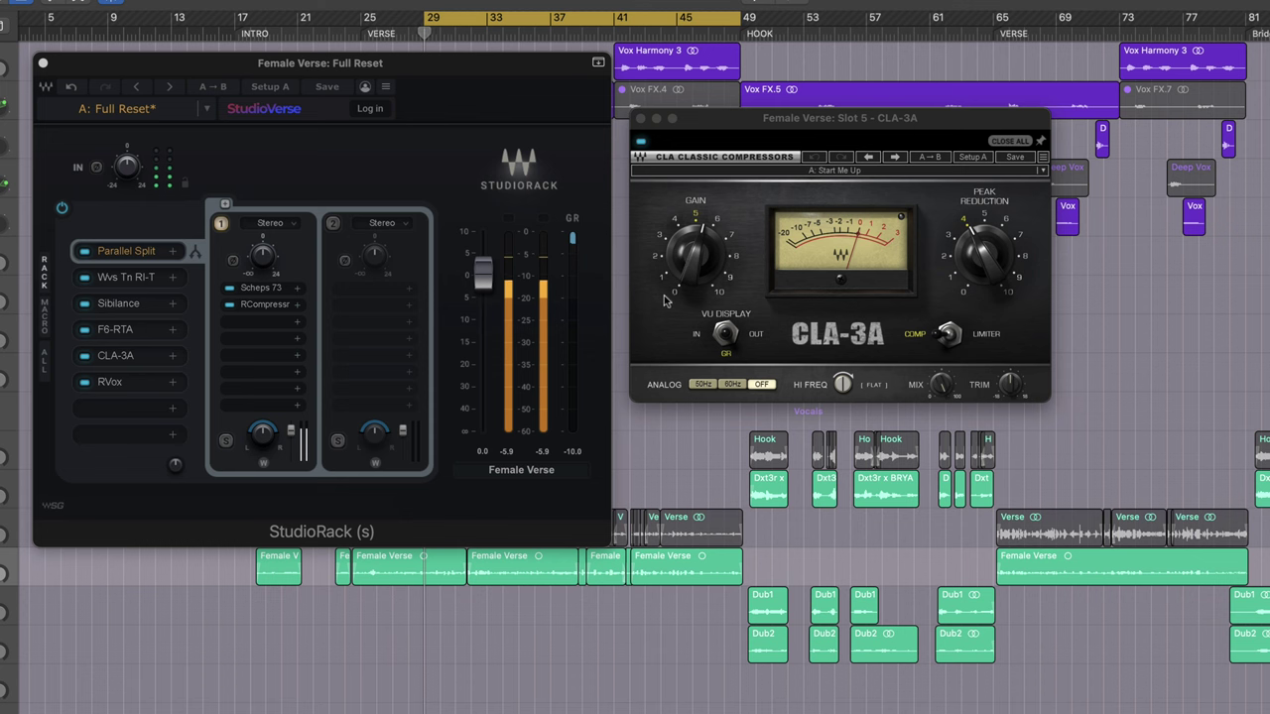
Lower the CLA-3A's gain to about 4.36, raise its peak reduction slightly and close its window
{"action": "left_click_drag", "start_coordinate": [692, 270], "coordinate": [692, 332]}
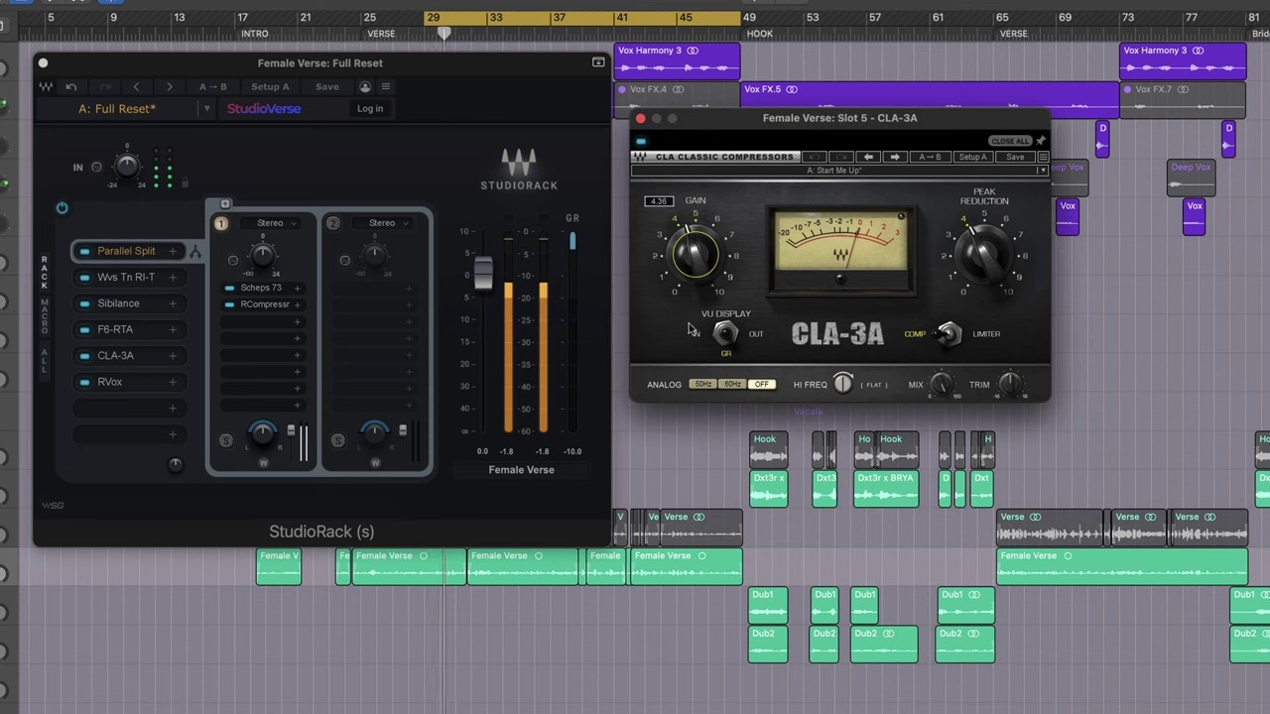
{"action": "left_click_drag", "start_coordinate": [987, 263], "coordinate": [990, 246]}
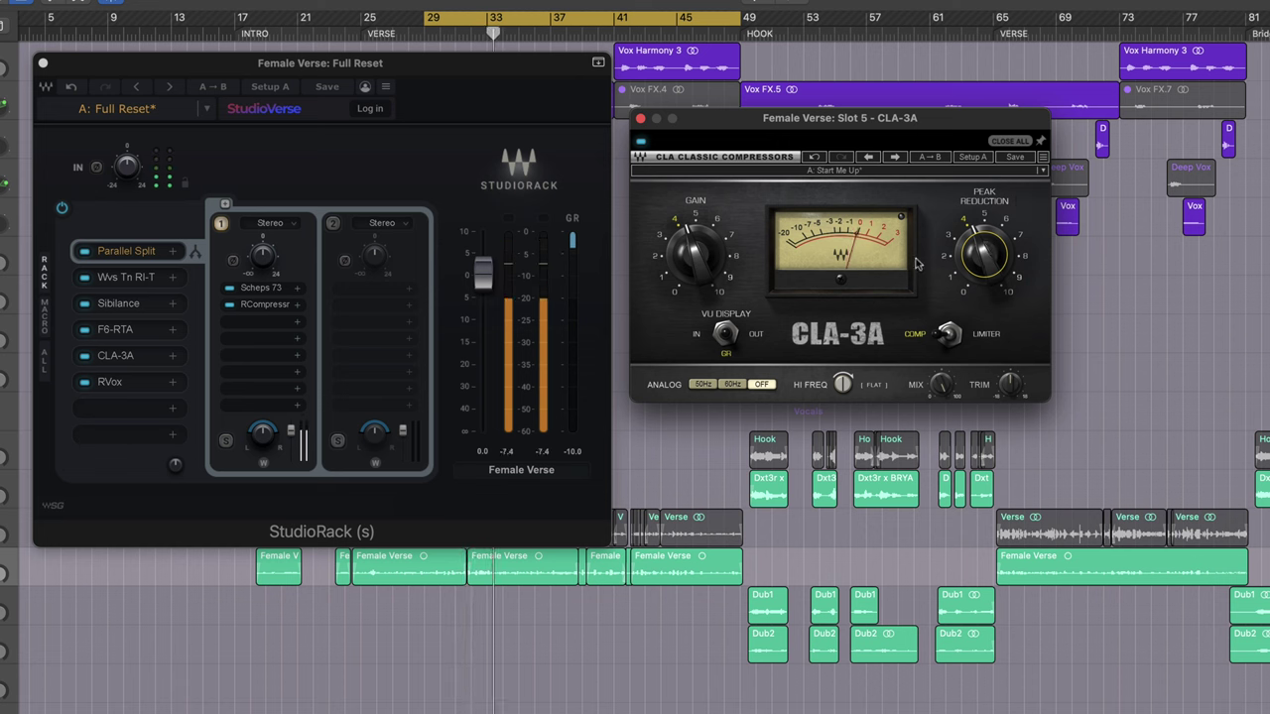
{"action": "left_click", "coordinate": [640, 119]}
Open RVox from the rack, set its compression to -7.9 and lower its gain to -1.4
{"action": "left_click", "coordinate": [109, 382]}
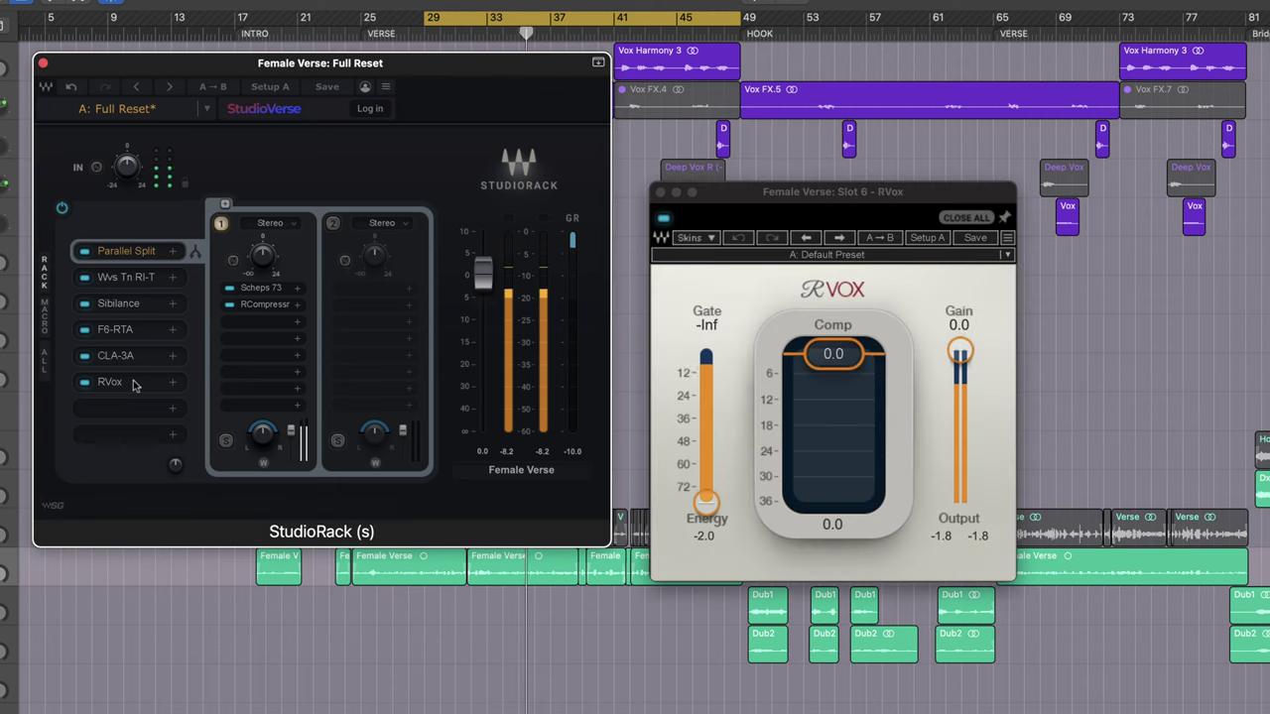
{"action": "left_click_drag", "start_coordinate": [831, 362], "coordinate": [833, 499]}
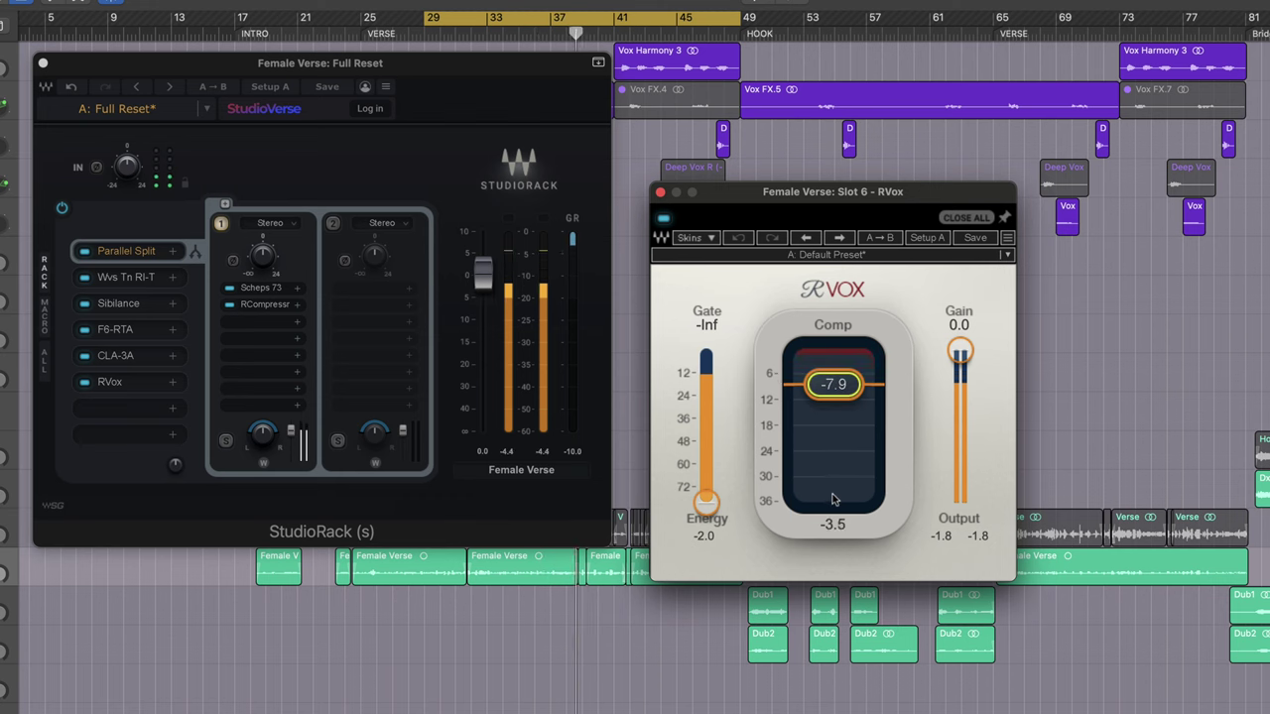
{"action": "left_click_drag", "start_coordinate": [959, 353], "coordinate": [975, 401]}
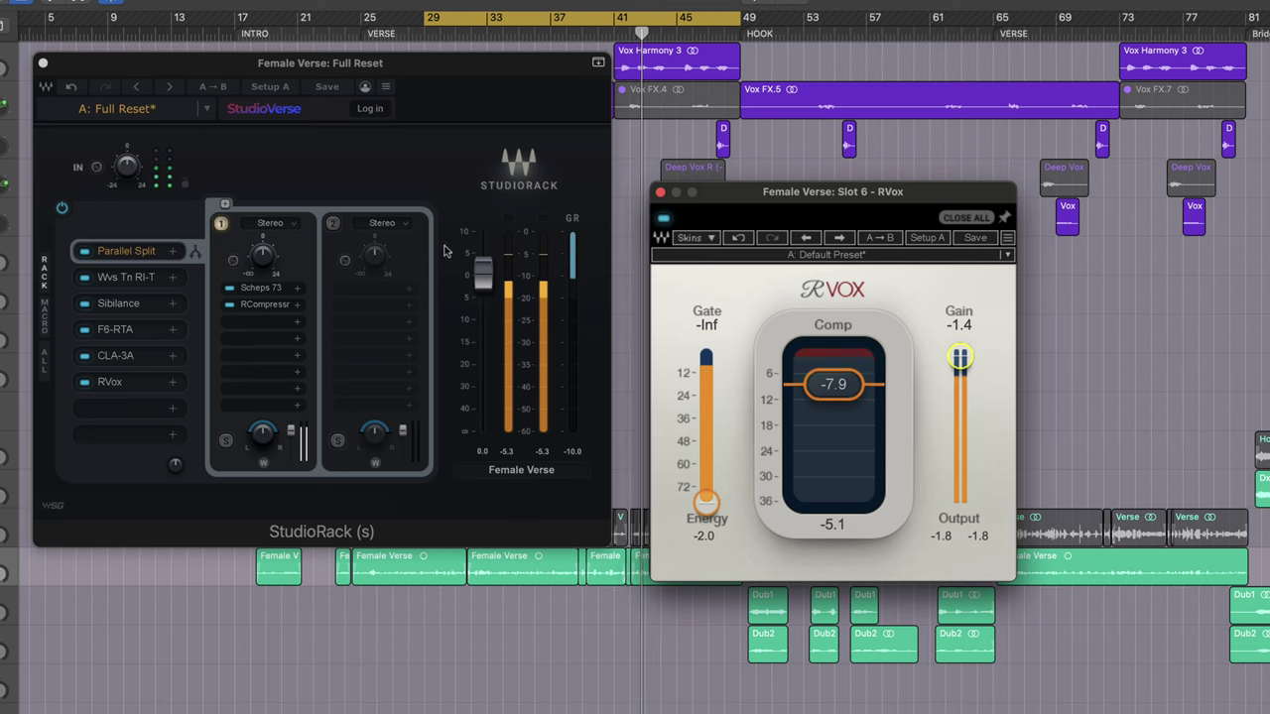
Compare the vocal with CLA-3A and RVox bypassed, restoring both processors
{"action": "left_click", "coordinate": [83, 361]}
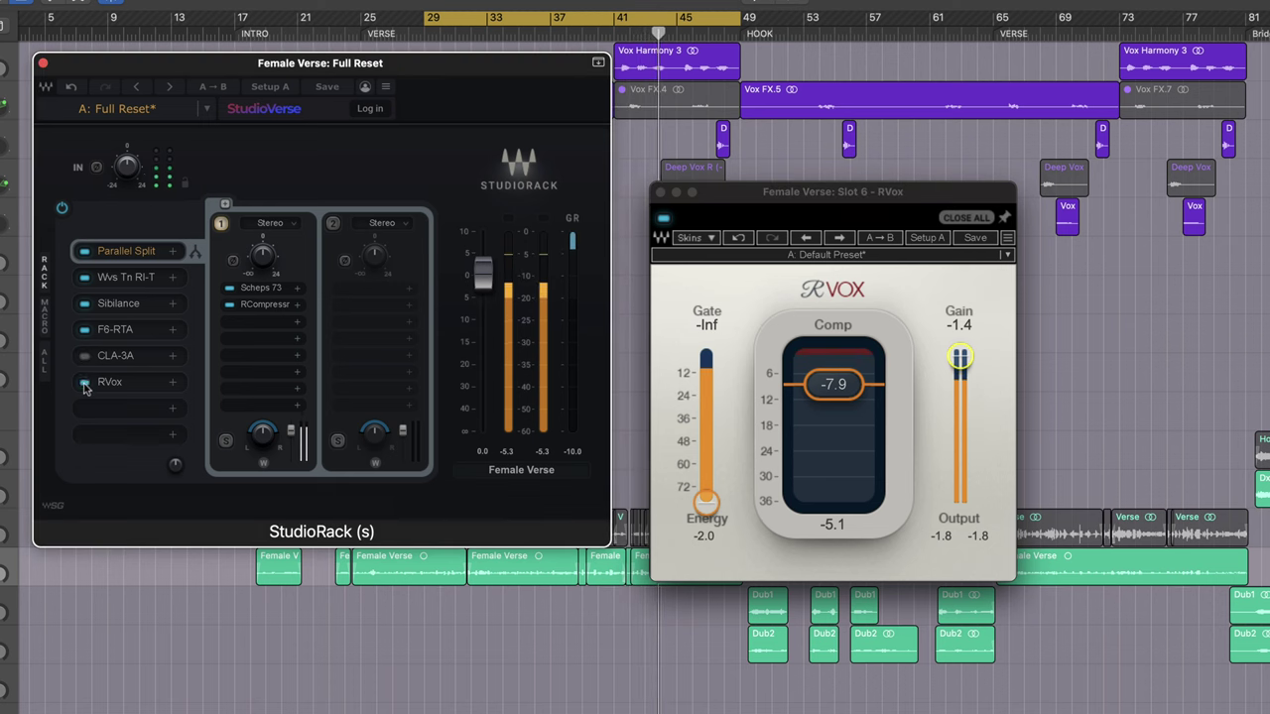
{"action": "left_click", "coordinate": [84, 381]}
{"action": "left_click", "coordinate": [85, 382]}
{"action": "left_click", "coordinate": [85, 355]}
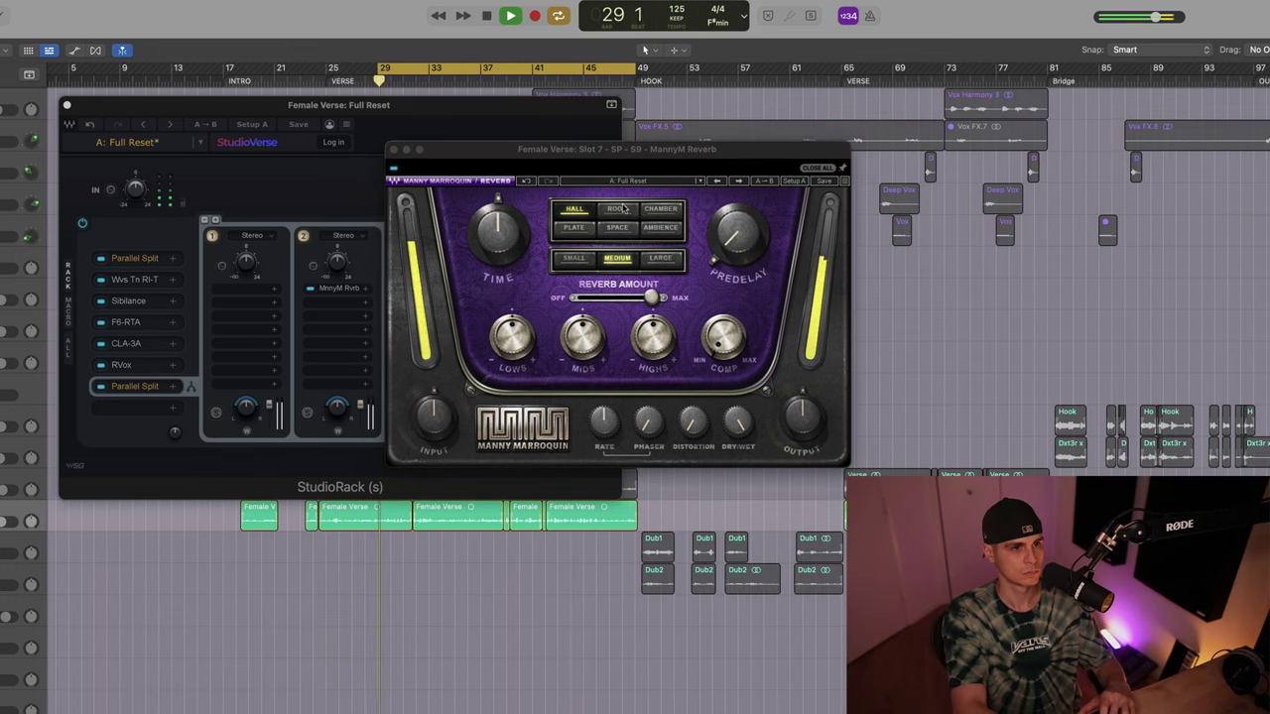
Set the MannyM Reverb to Space and Large, cut its lows, lower its highs to -25.9 and raise its compression
{"action": "left_click", "coordinate": [661, 228]}
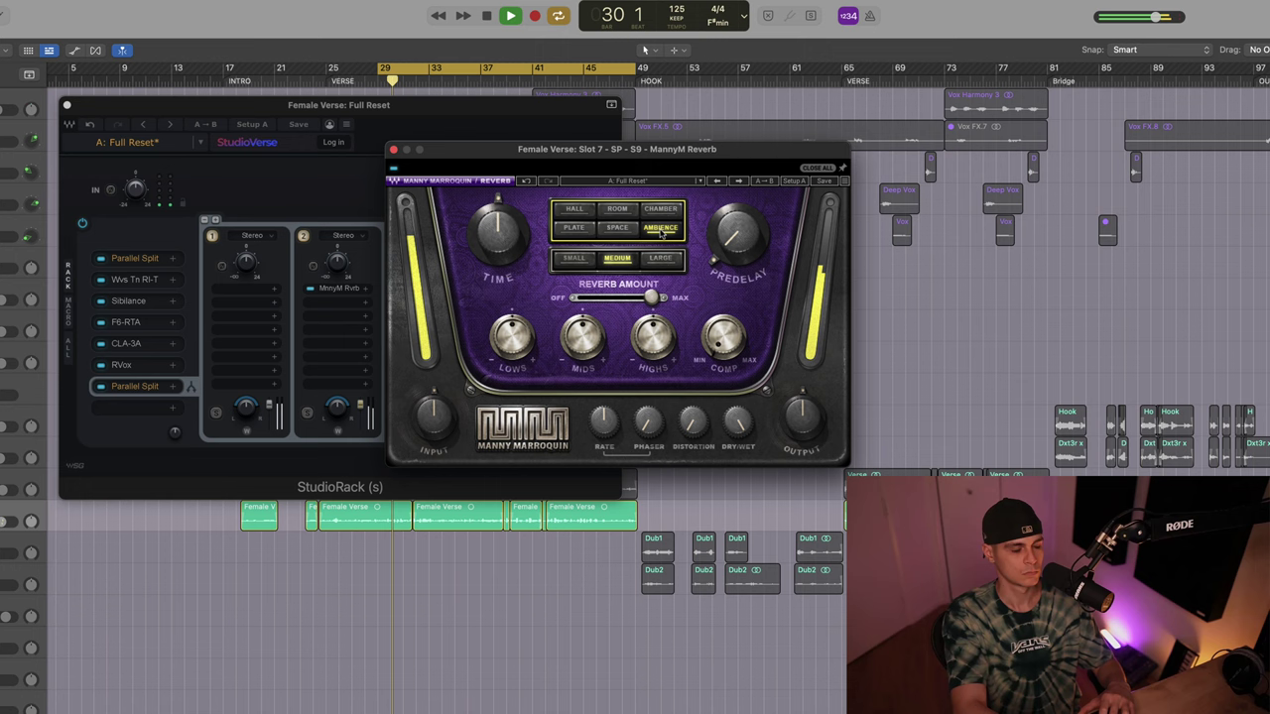
{"action": "left_click", "coordinate": [617, 227]}
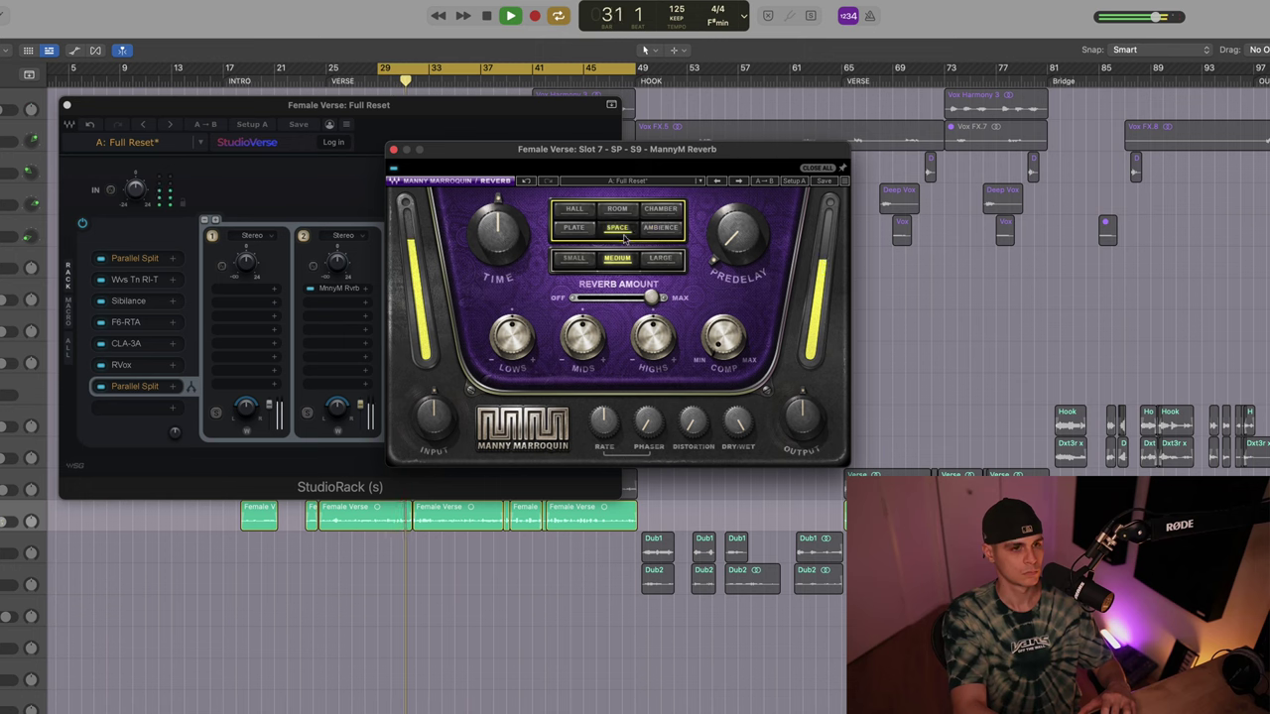
{"action": "left_click", "coordinate": [662, 259]}
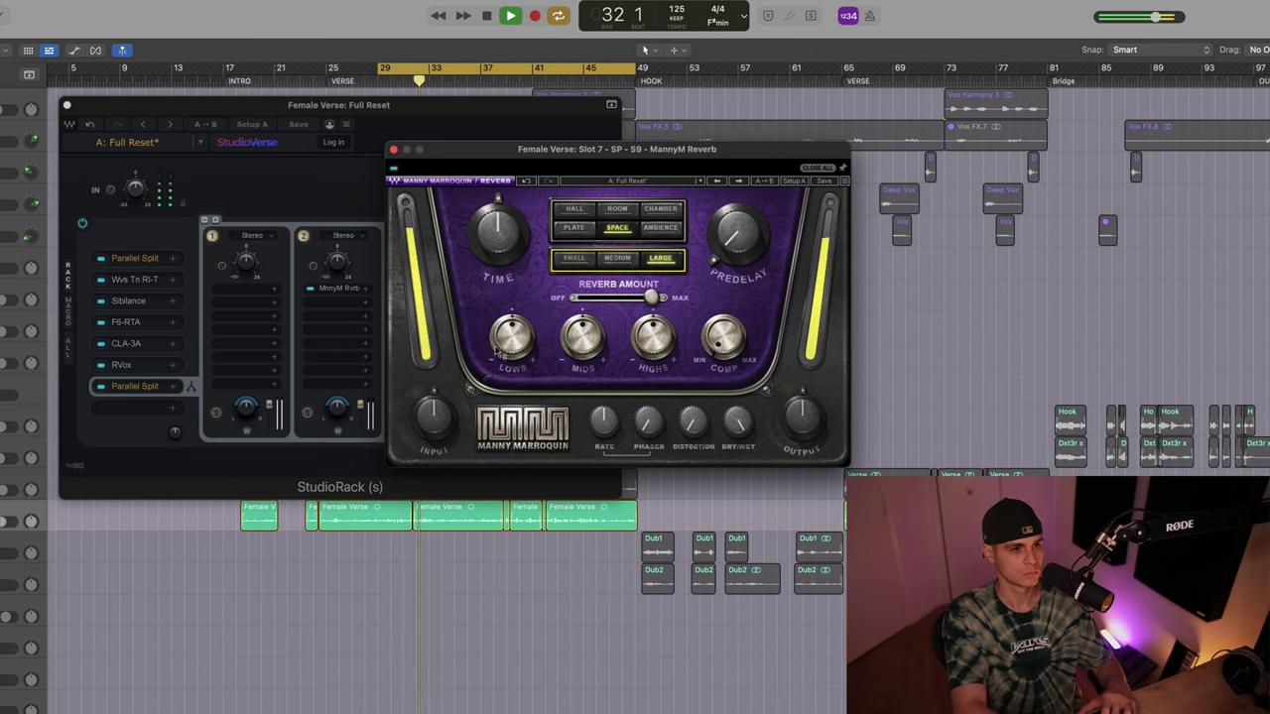
{"action": "left_click_drag", "start_coordinate": [509, 344], "coordinate": [526, 488]}
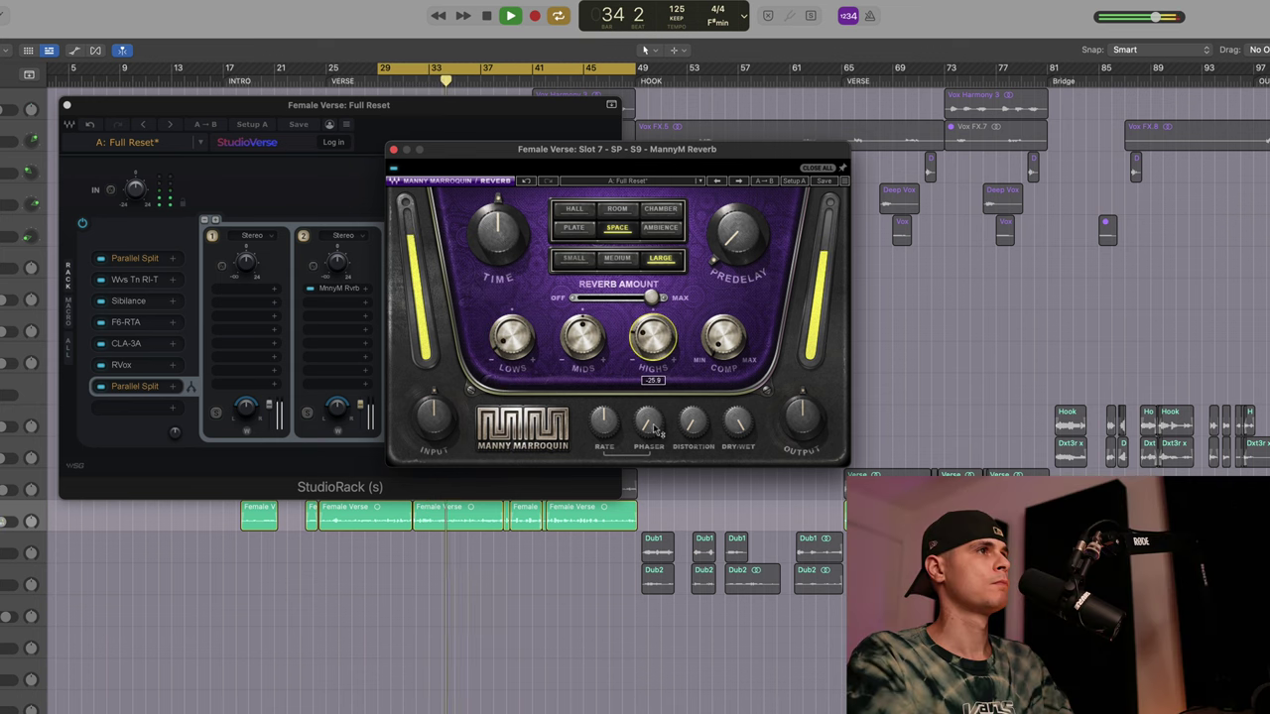
{"action": "left_click_drag", "start_coordinate": [736, 319], "coordinate": [730, 228]}
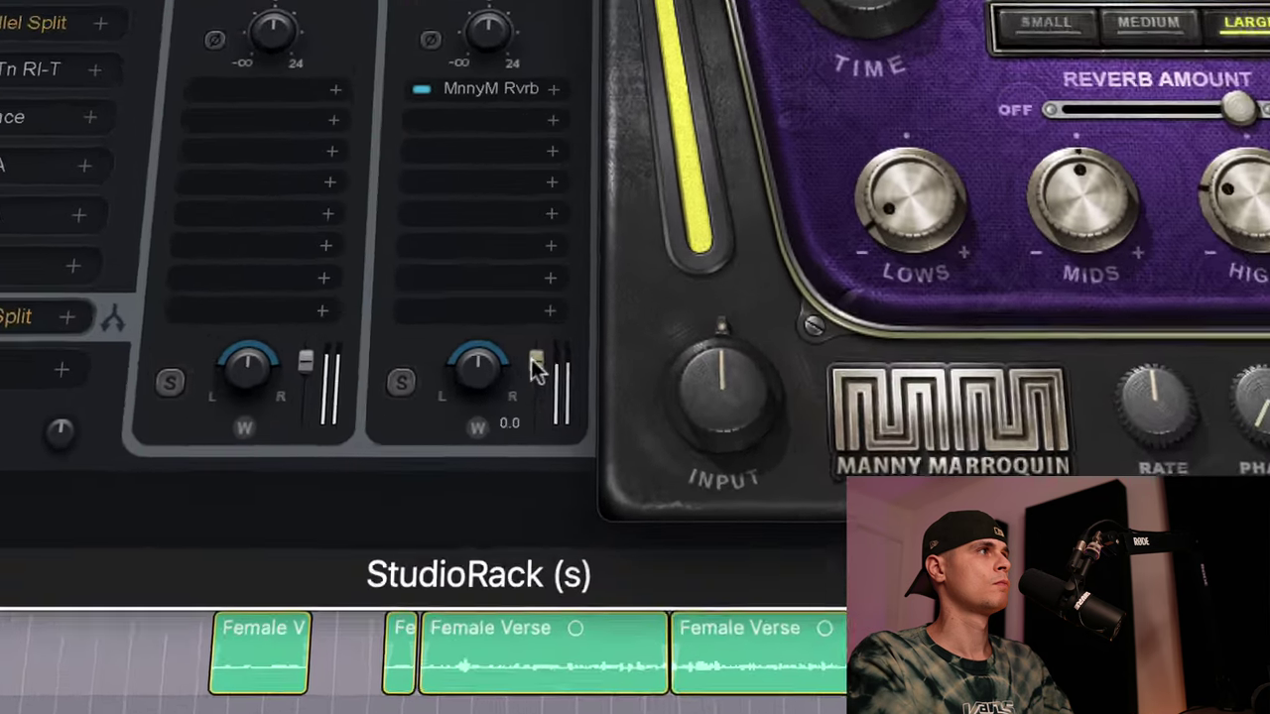
Lower the level of parallel lane 2, holding the MannyM Reverb, to about -17.3
{"action": "left_click_drag", "start_coordinate": [534, 363], "coordinate": [540, 419]}
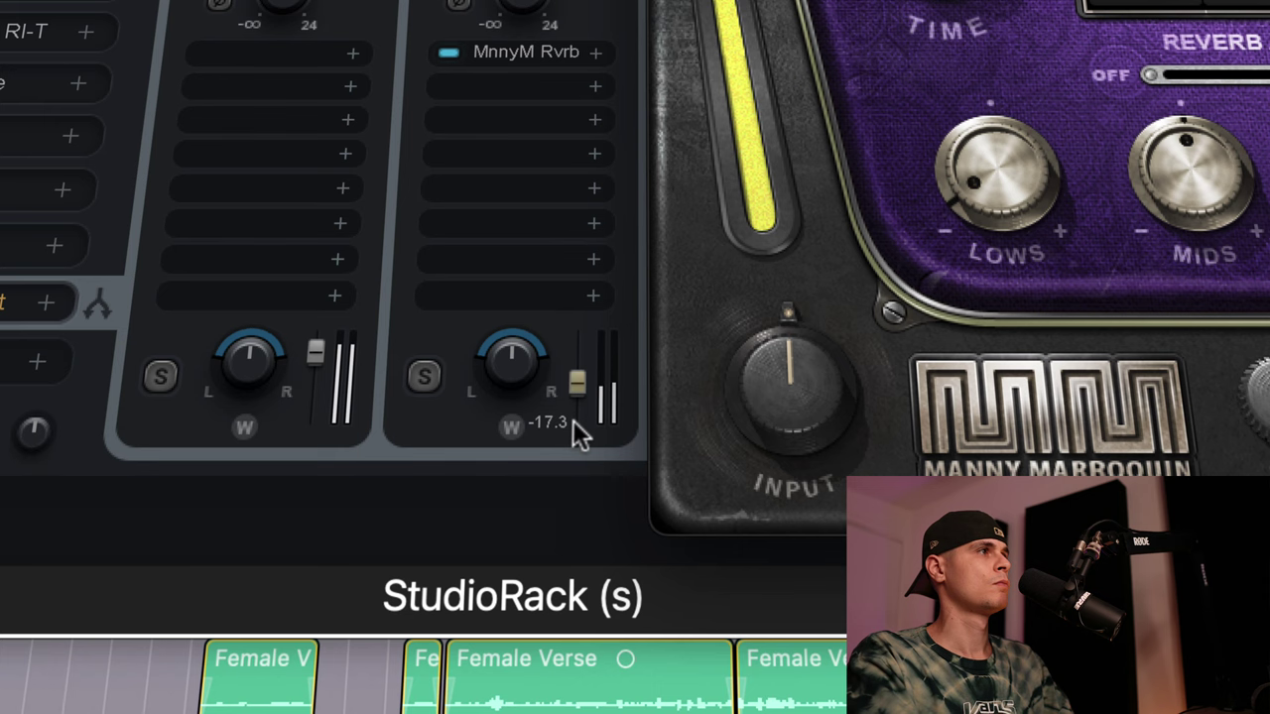
{"action": "left_click", "coordinate": [573, 383]}
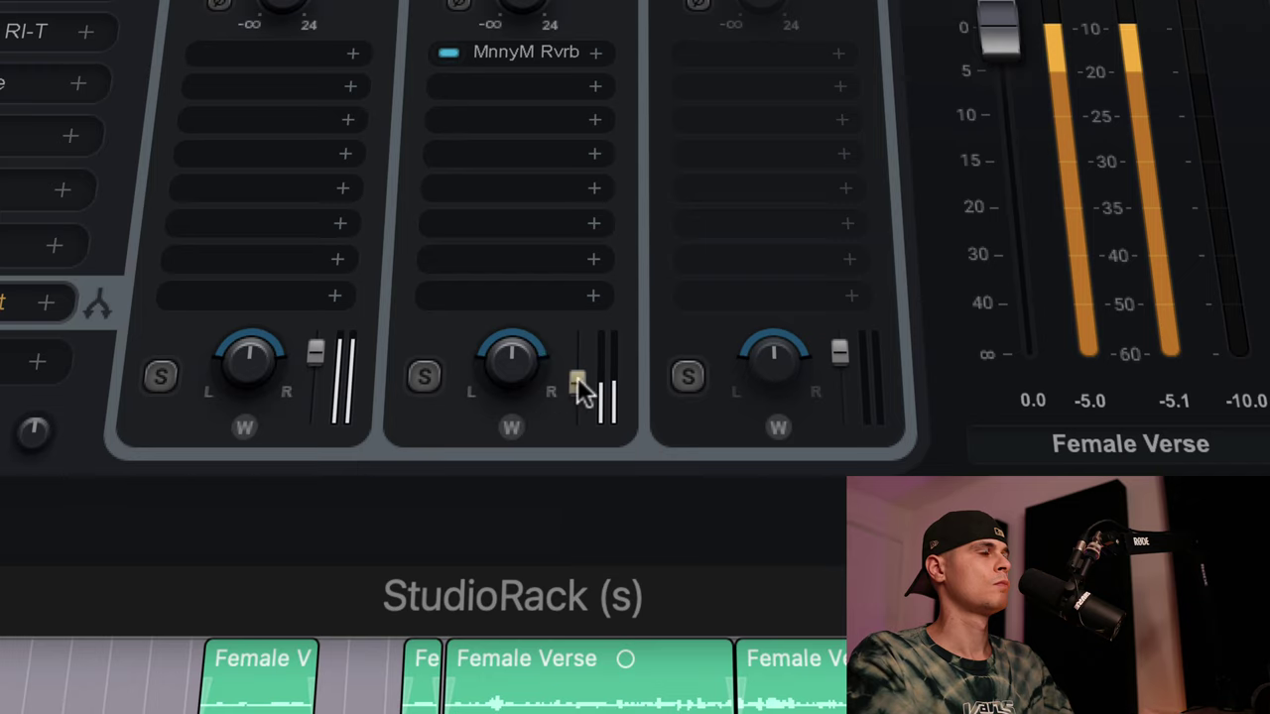
{"action": "mouse_move", "coordinate": [583, 393]}
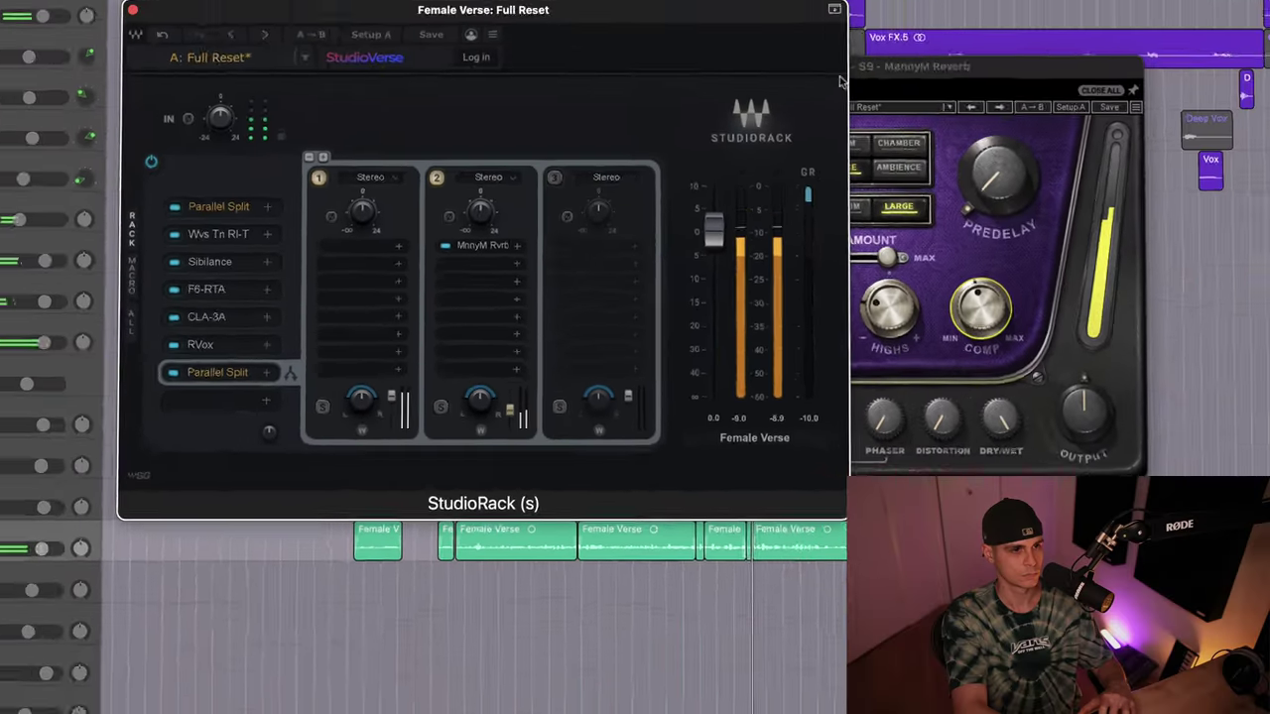
Close the MannyM Reverb window and compare the vocal with parallel lane 2 off and on
{"action": "left_click", "coordinate": [819, 117]}
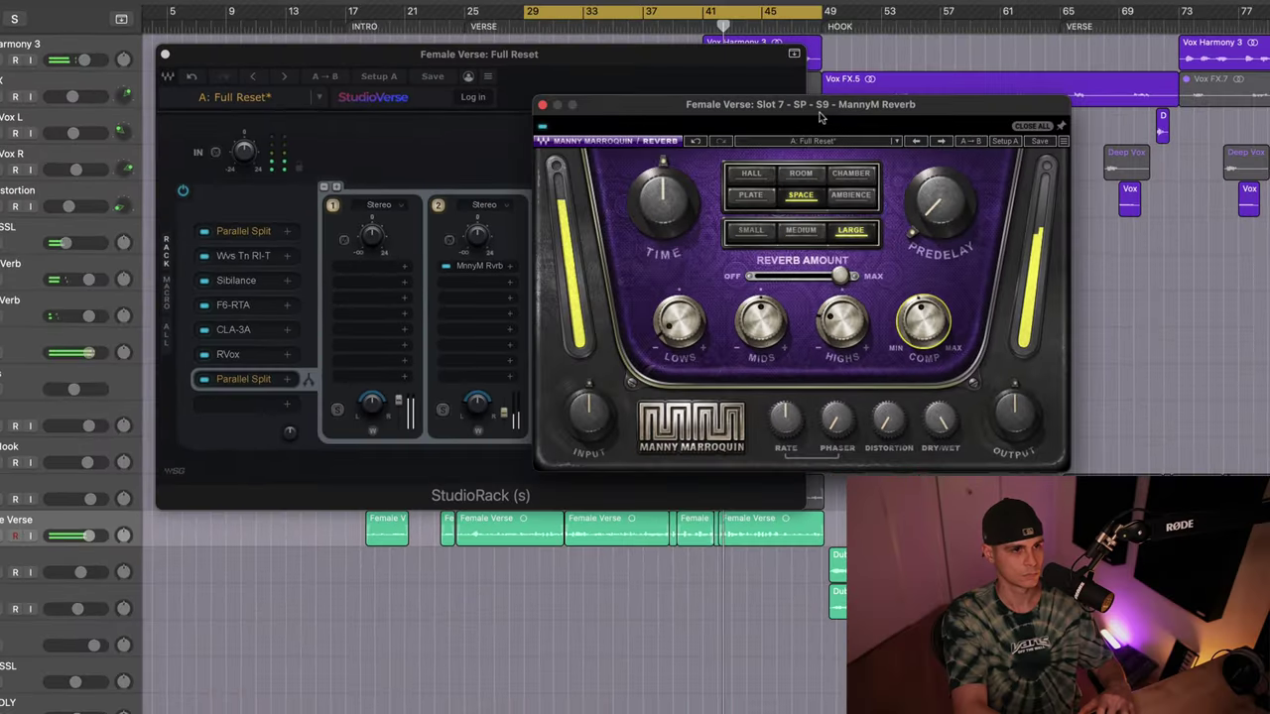
{"action": "left_click", "coordinate": [544, 114]}
{"action": "left_click", "coordinate": [438, 205]}
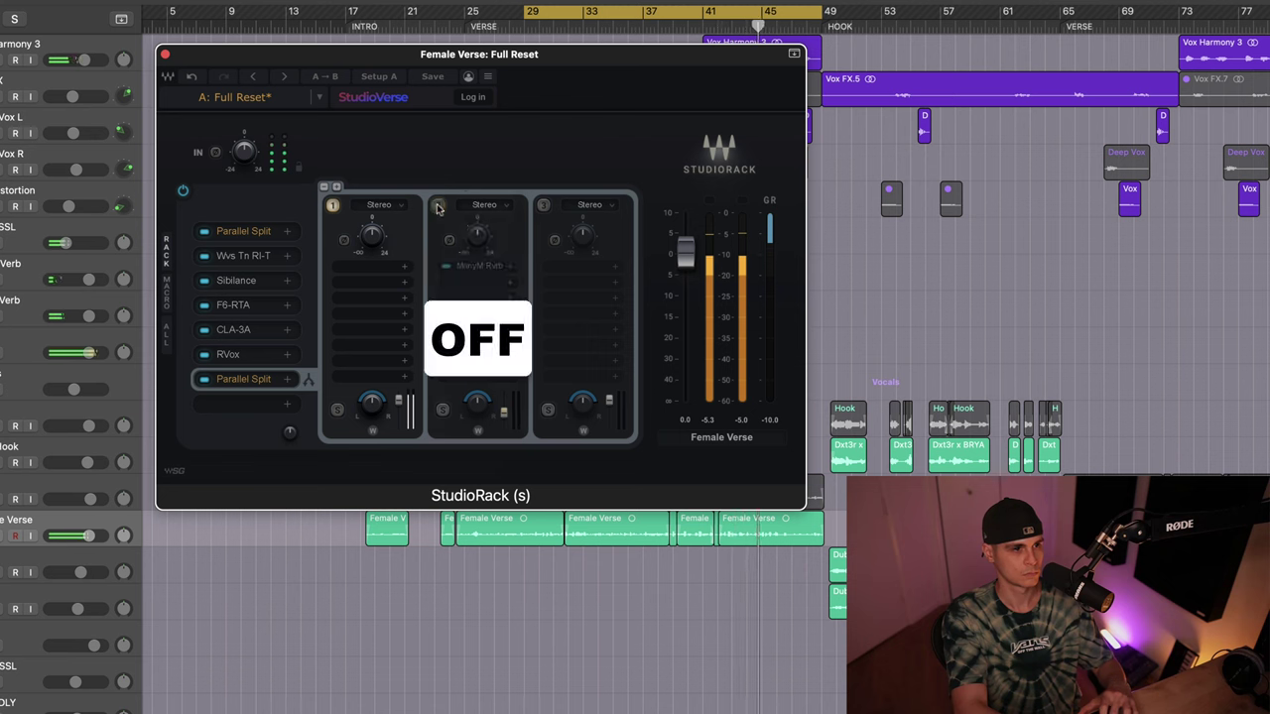
{"action": "left_click", "coordinate": [437, 205]}
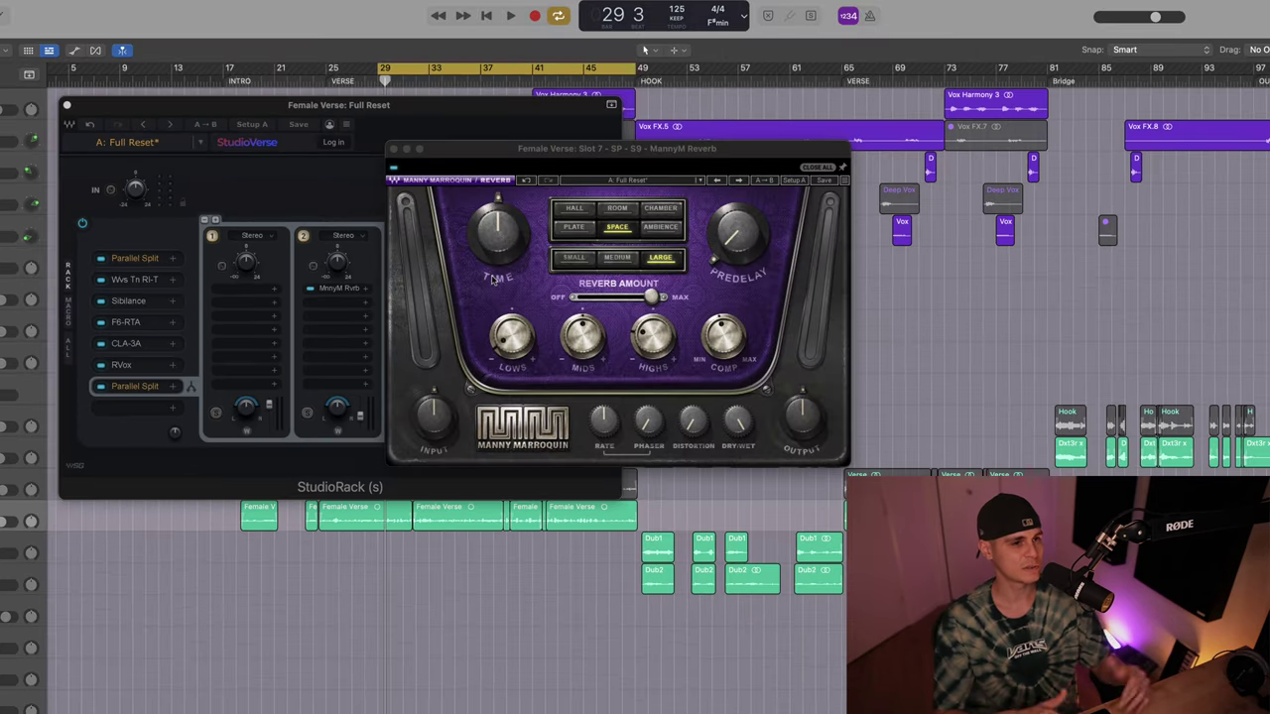
Solo the Female Verse track, start playback and slightly lower the MannyM Delay lane's level
{"action": "mouse_move", "coordinate": [489, 261]}
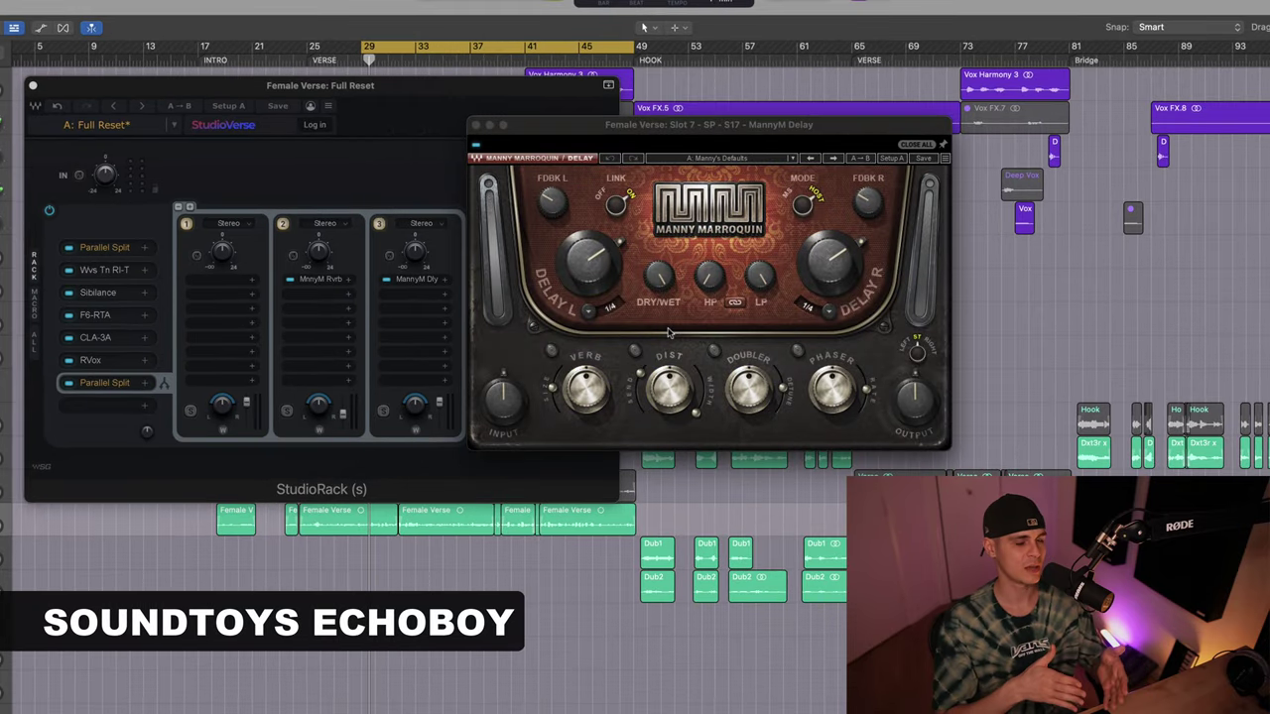
{"action": "key", "text": "s"}
{"action": "key", "text": "space"}
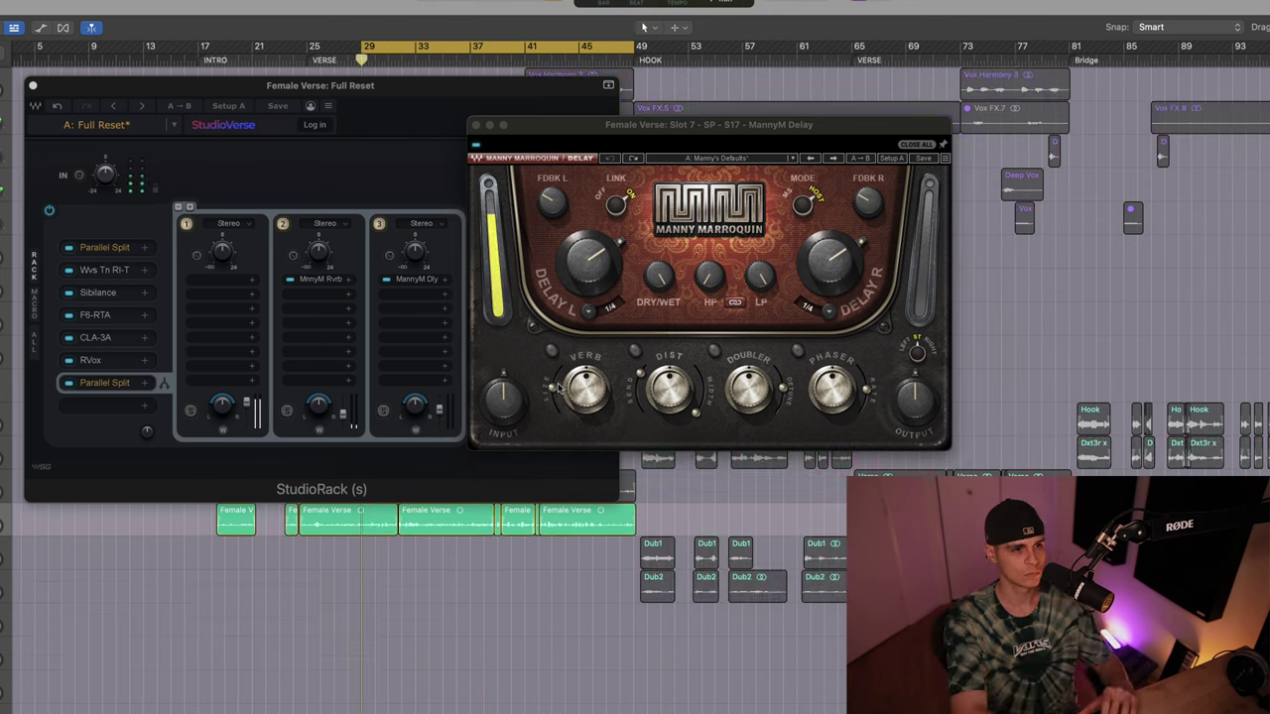
{"action": "left_click_drag", "start_coordinate": [443, 407], "coordinate": [442, 417]}
In the MannyM Delay, set the HP filter to 50 and turn on Verb with its amount at 21.3
{"action": "left_click", "coordinate": [757, 283]}
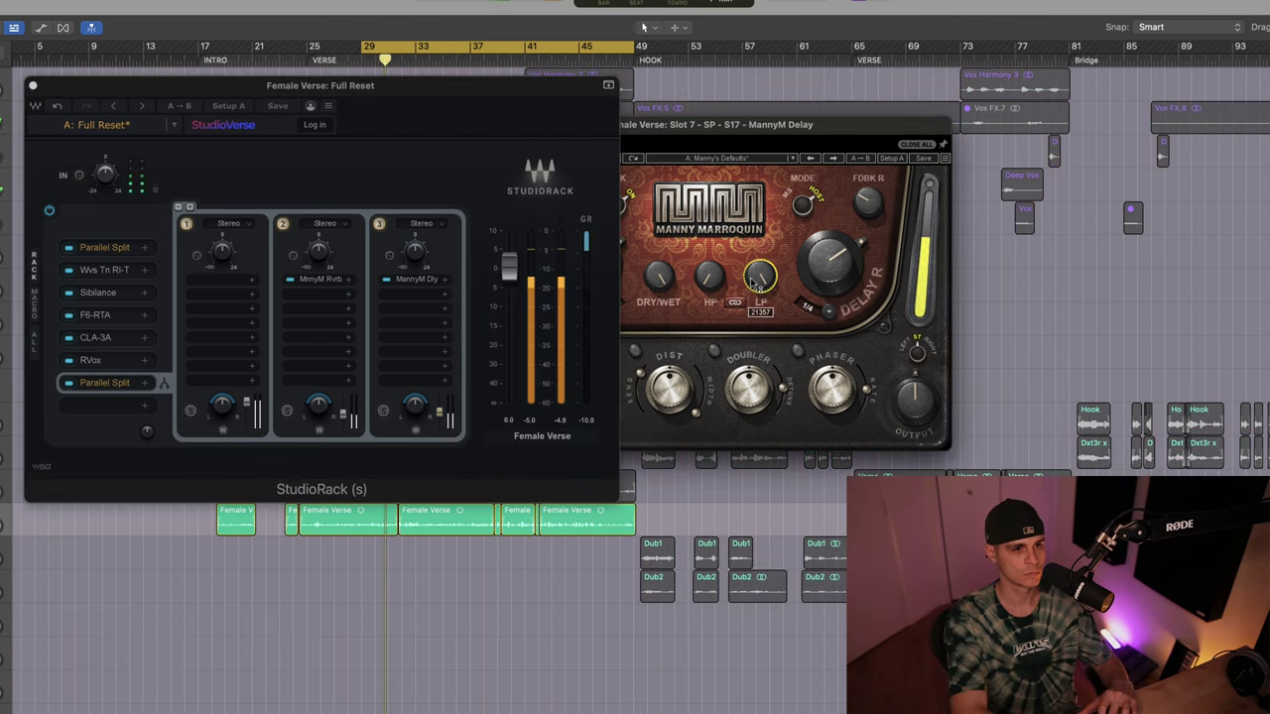
{"action": "left_click", "coordinate": [752, 331]}
{"action": "left_click", "coordinate": [710, 280]}
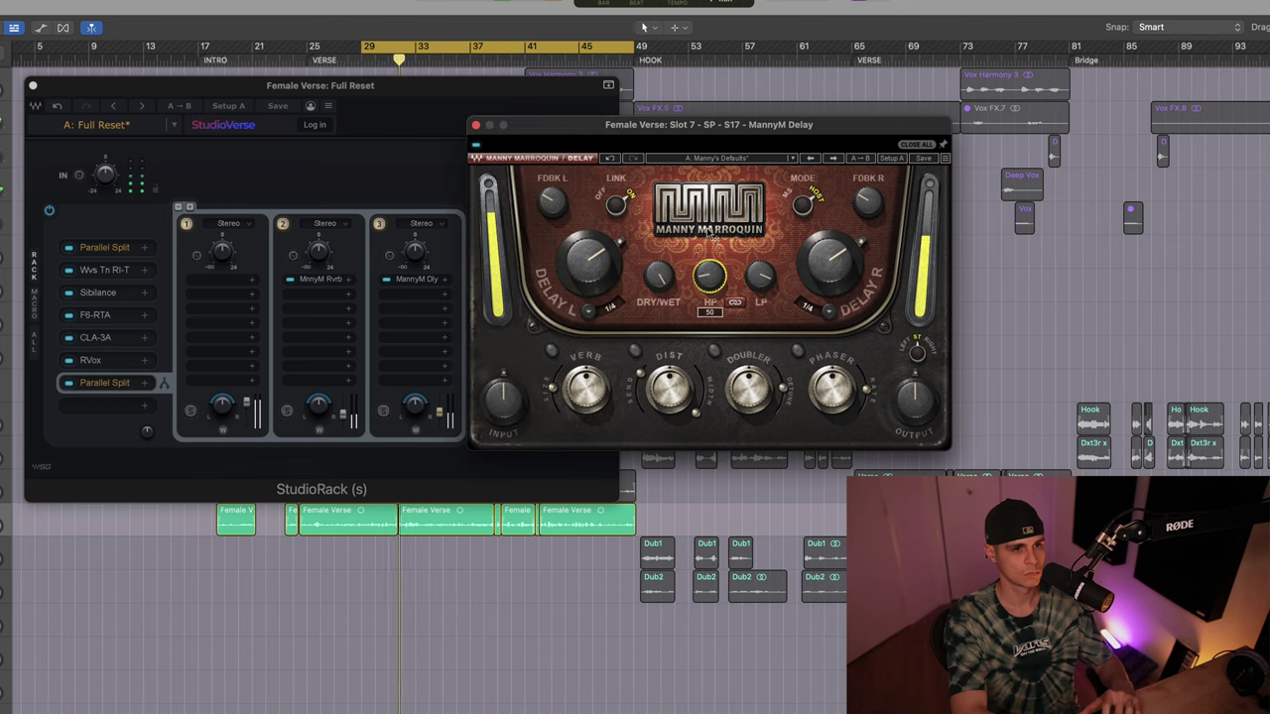
{"action": "left_click", "coordinate": [551, 352]}
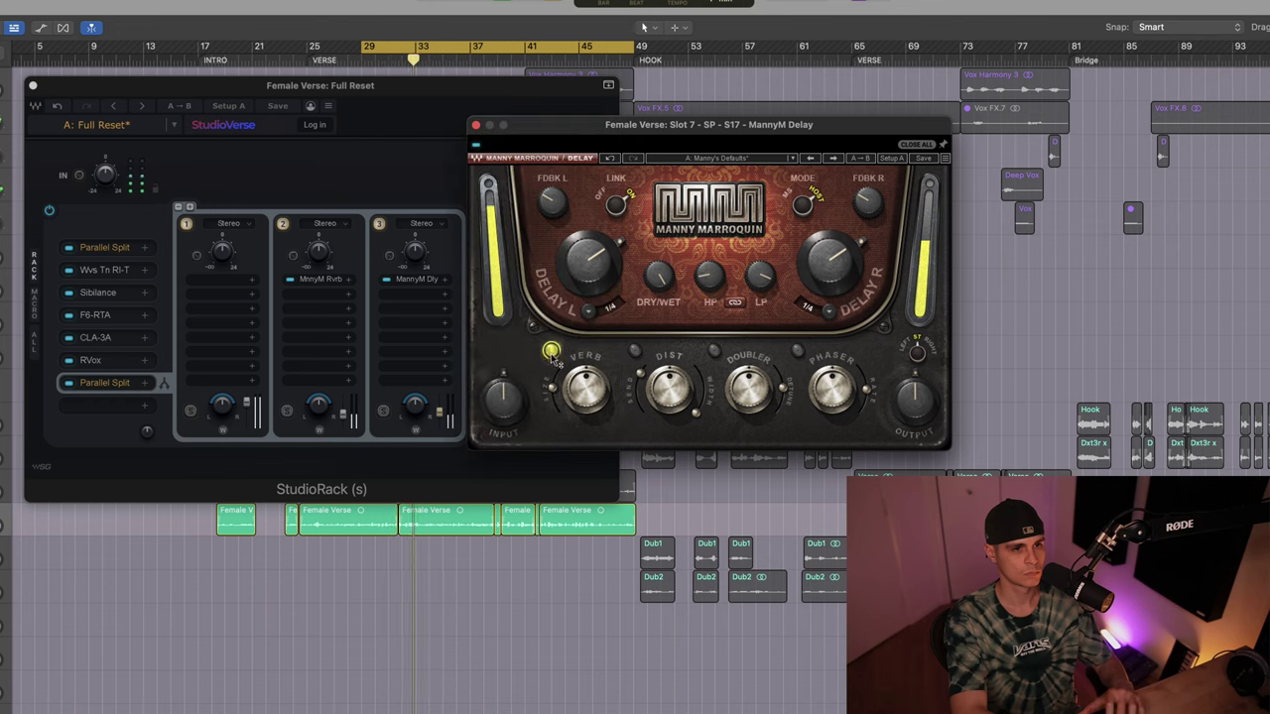
{"action": "mouse_move", "coordinate": [580, 391]}
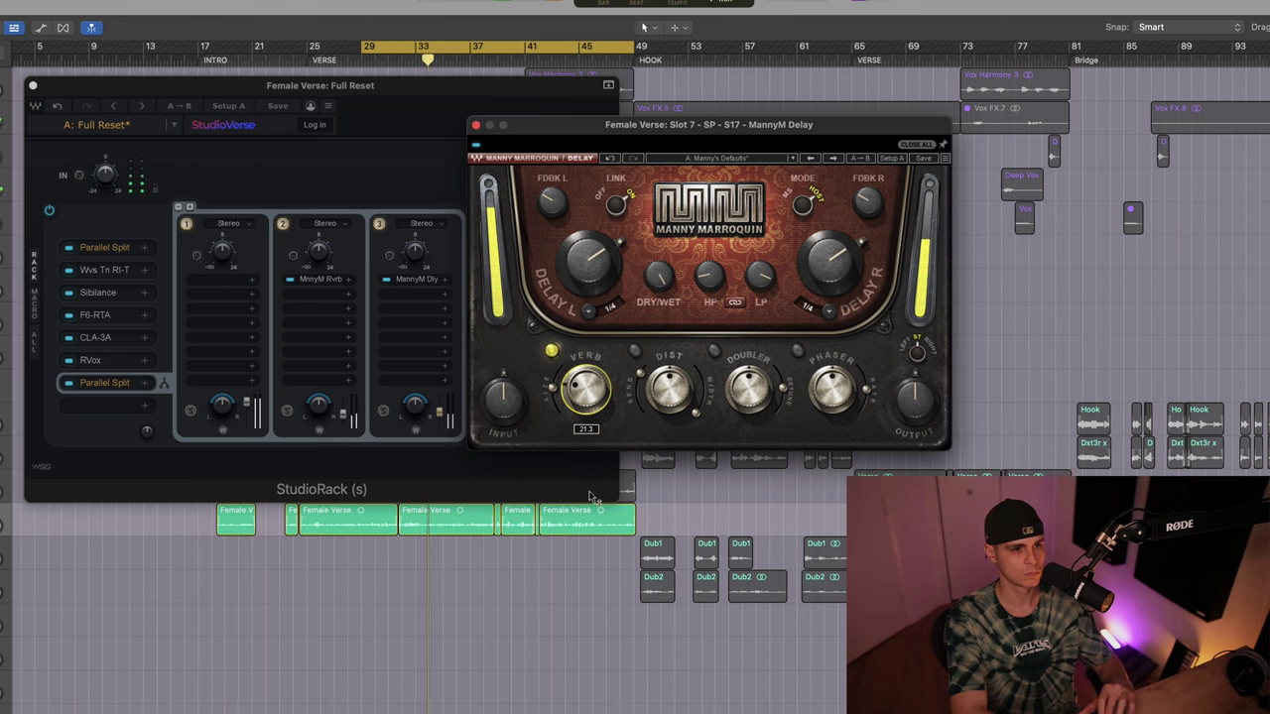
Lower the MannyM Delay's LP filter to 8058 and raise its HP filter further
{"action": "mouse_move", "coordinate": [762, 280]}
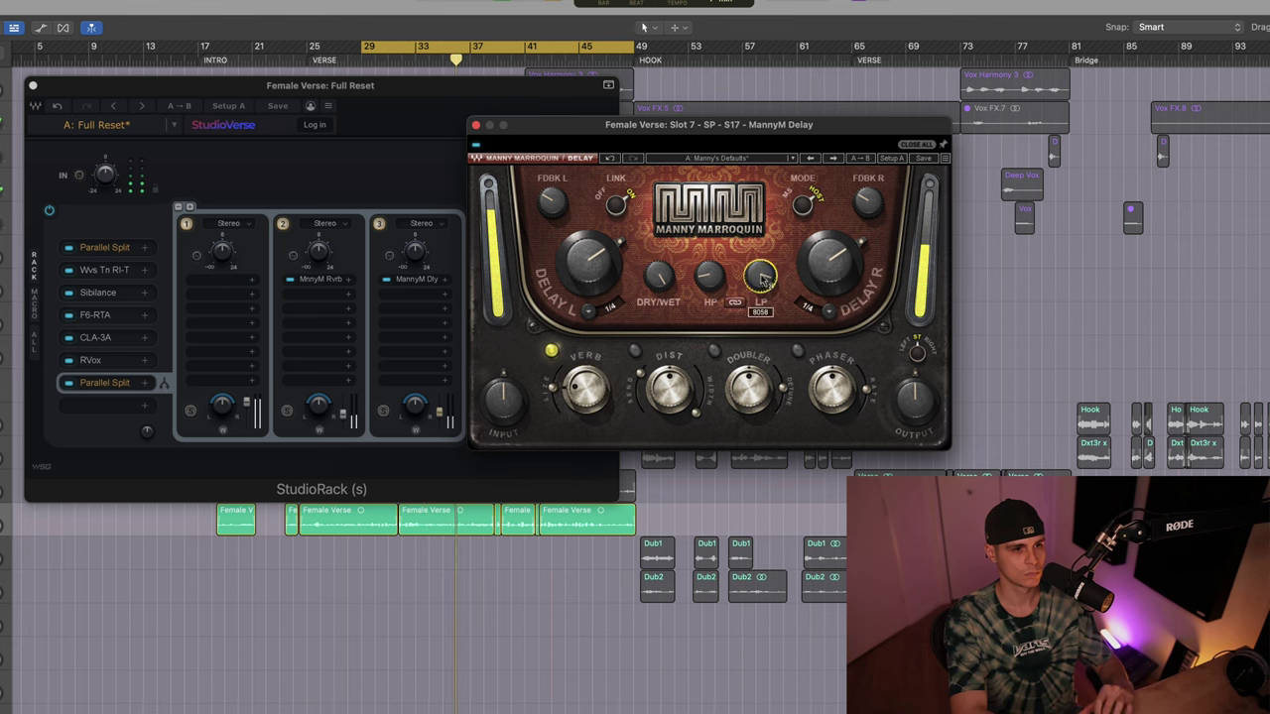
{"action": "mouse_move", "coordinate": [713, 282]}
{"action": "left_click_drag", "start_coordinate": [711, 269], "coordinate": [709, 227]}
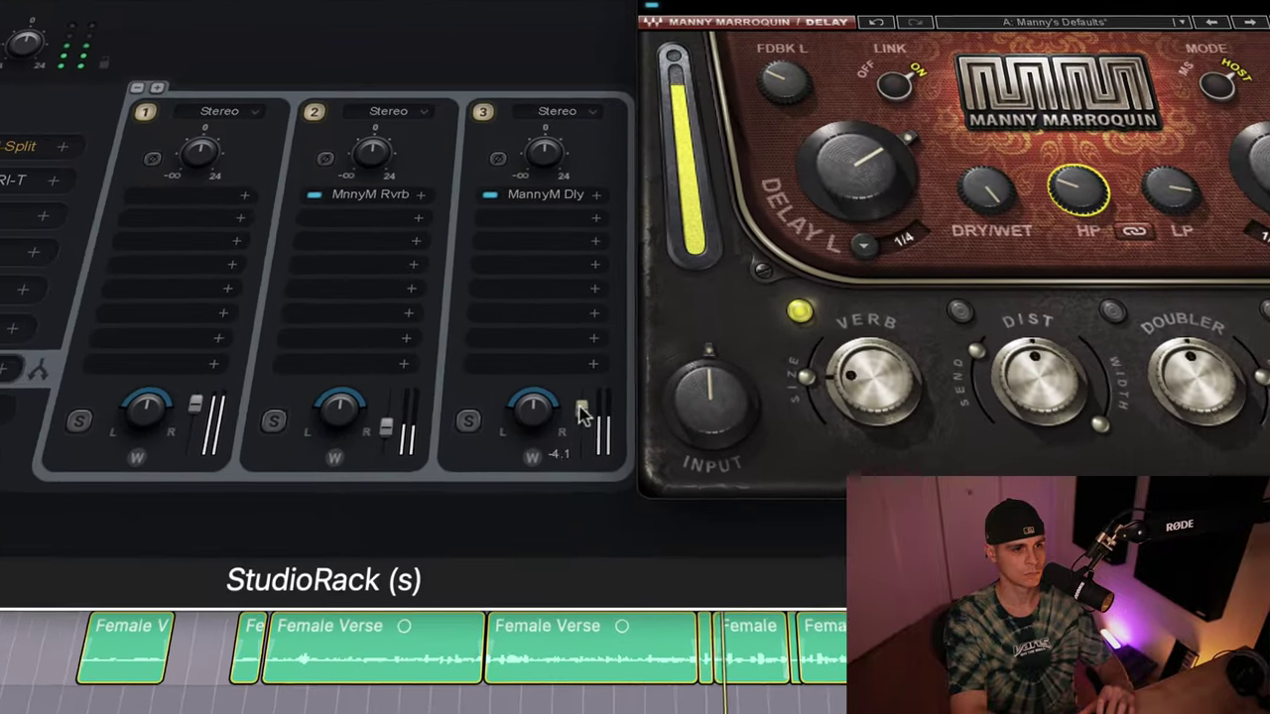
Bring the level of parallel lane 3 down well below -3.4 and close the MannyM Delay window
{"action": "mouse_move", "coordinate": [547, 417]}
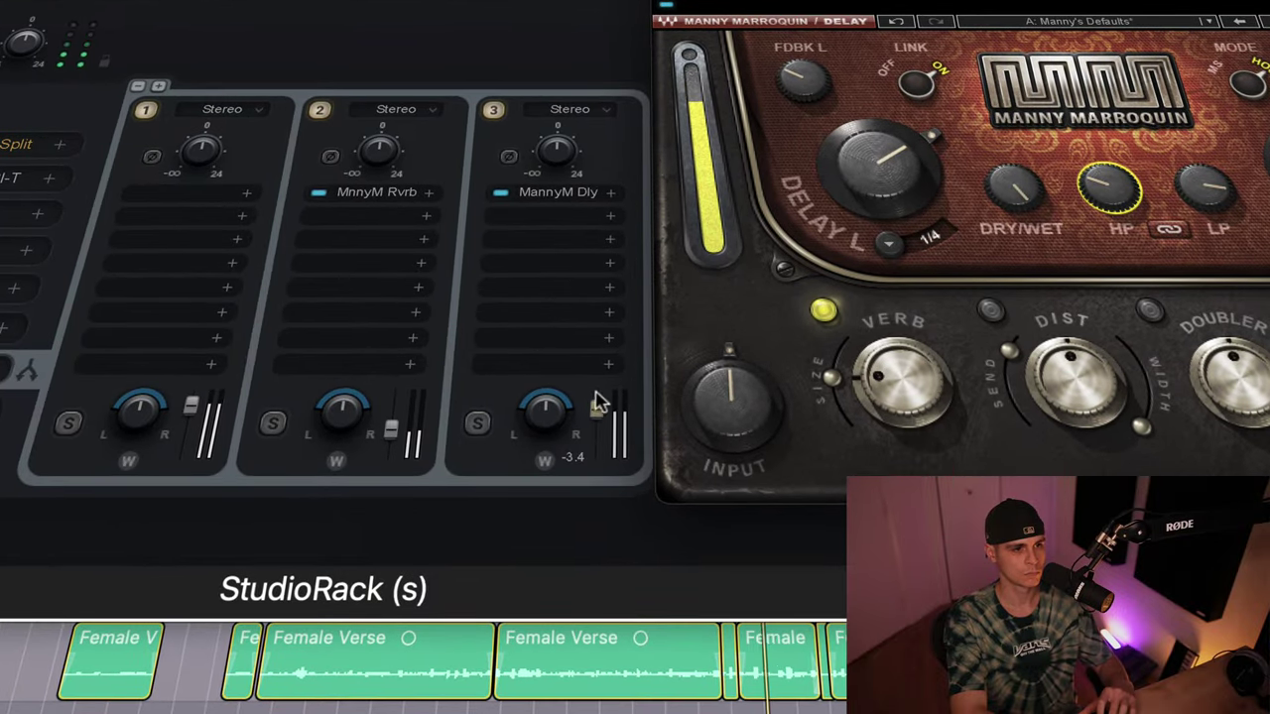
{"action": "left_click_drag", "start_coordinate": [602, 428], "coordinate": [595, 647]}
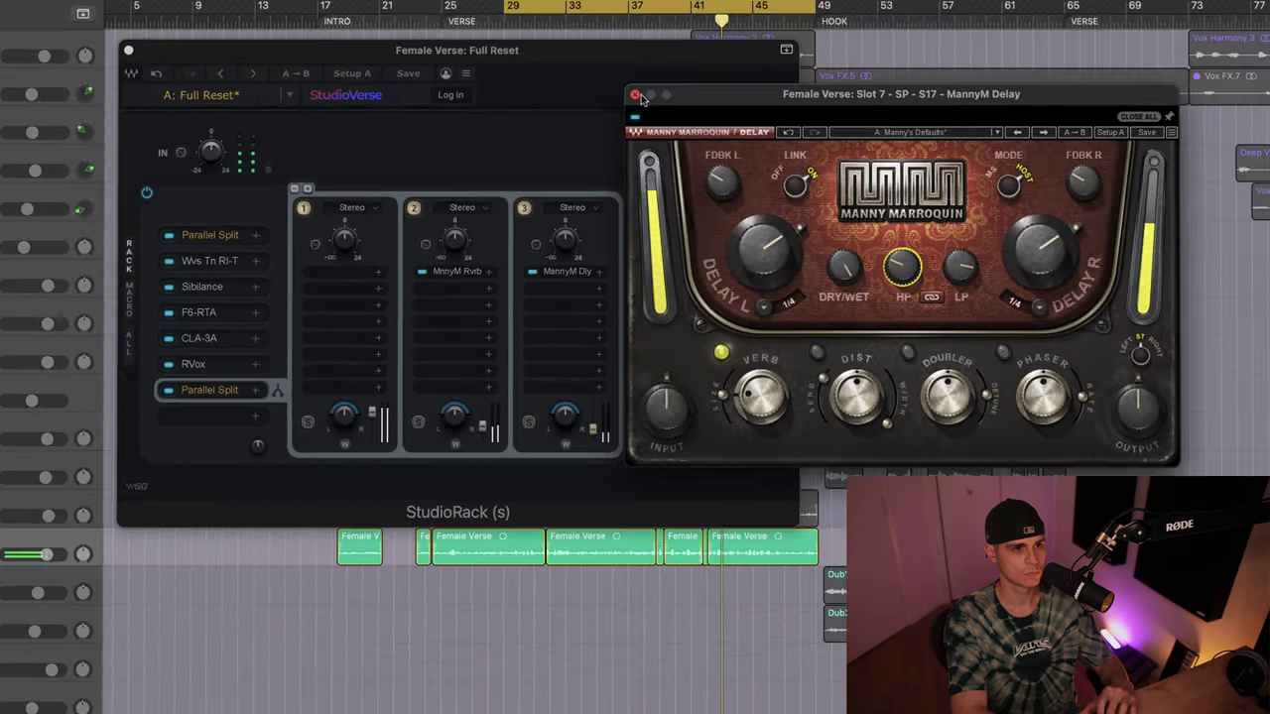
{"action": "left_click", "coordinate": [636, 101]}
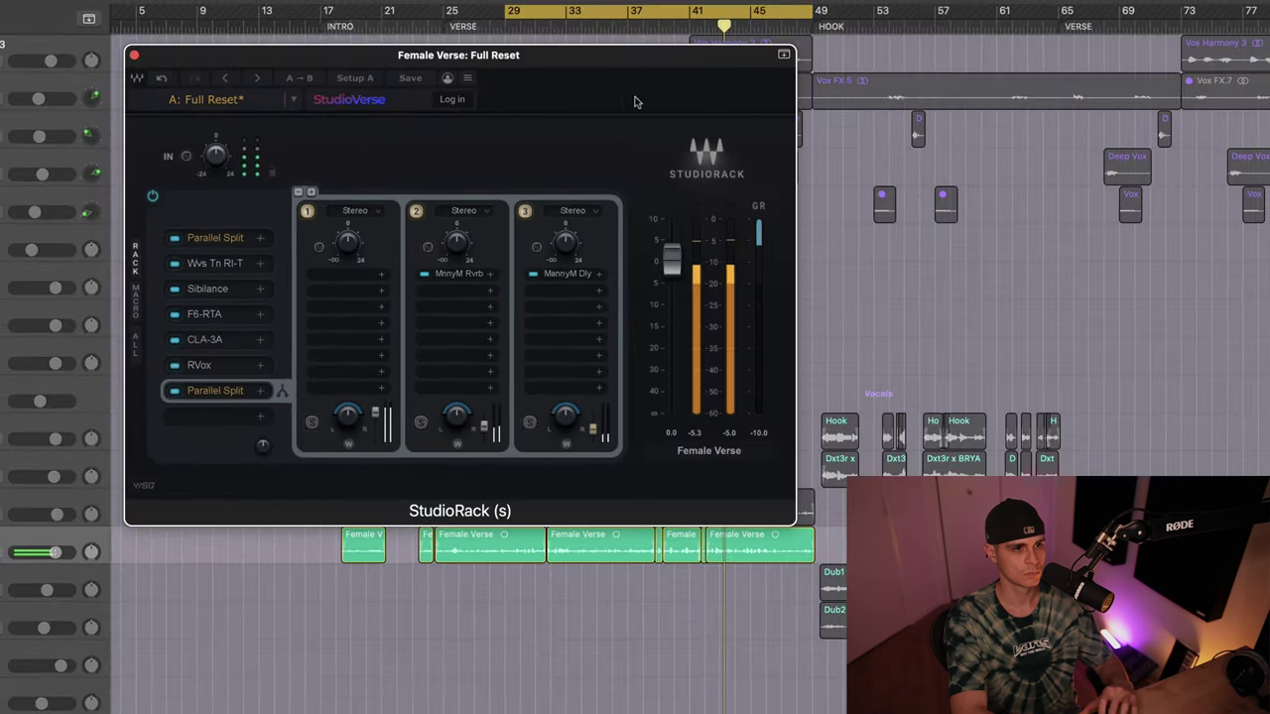
{"action": "left_click", "coordinate": [665, 642]}
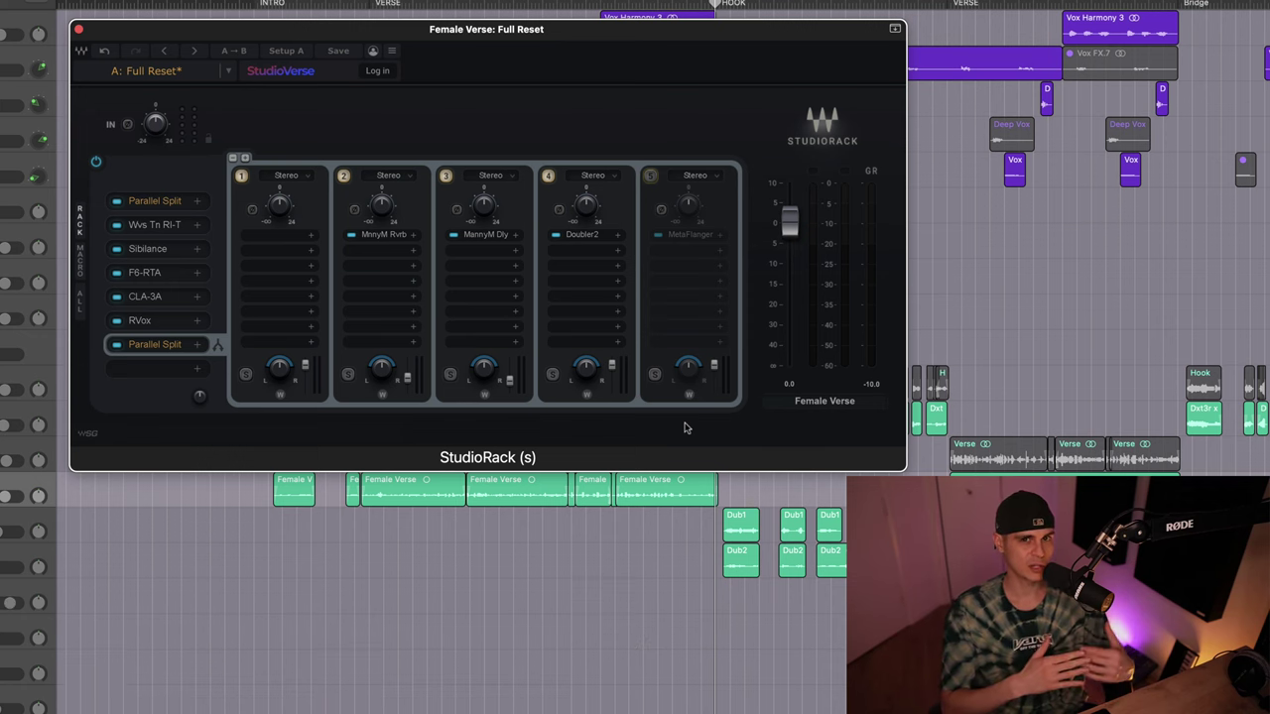
Turn off the MetaFlanger lane, lower Doubler2's direct gain to about -10.8 and close the Doubler2 window
{"action": "left_click", "coordinate": [651, 176]}
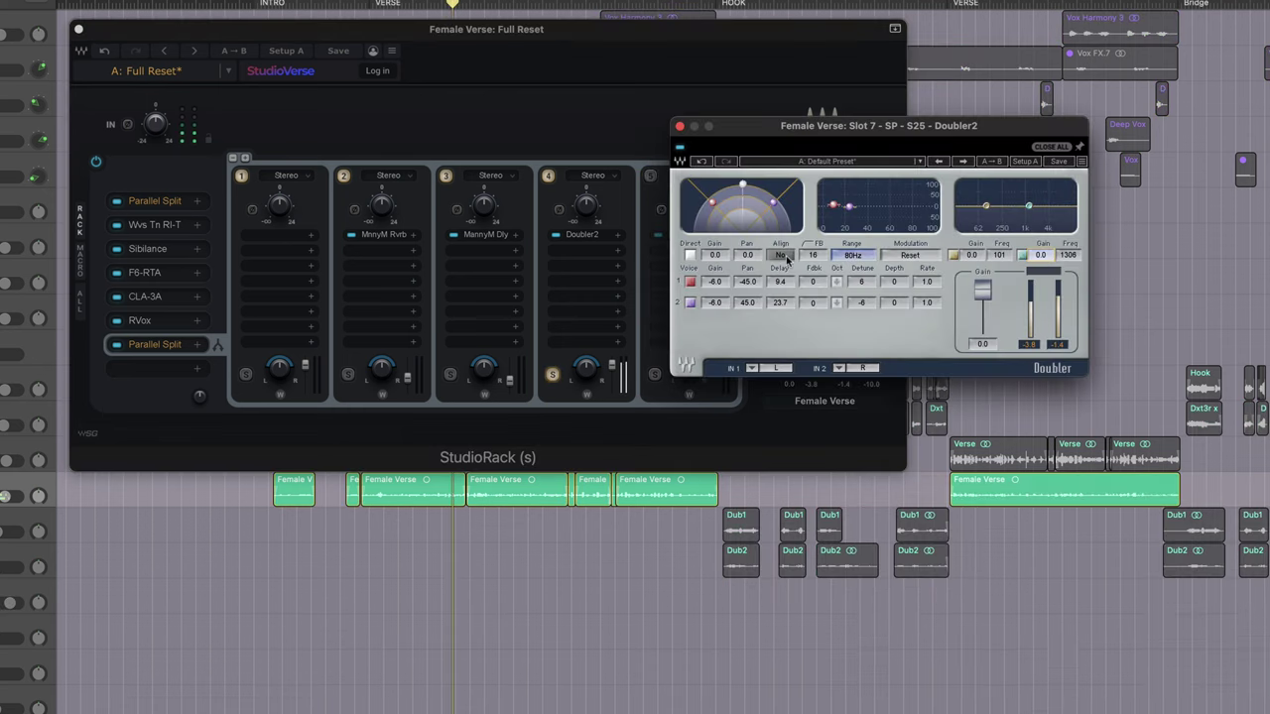
{"action": "mouse_move", "coordinate": [712, 260]}
{"action": "left_mouse_down"}
{"action": "mouse_move", "coordinate": [727, 329]}
{"action": "mouse_move", "coordinate": [733, 260]}
{"action": "left_mouse_up"}
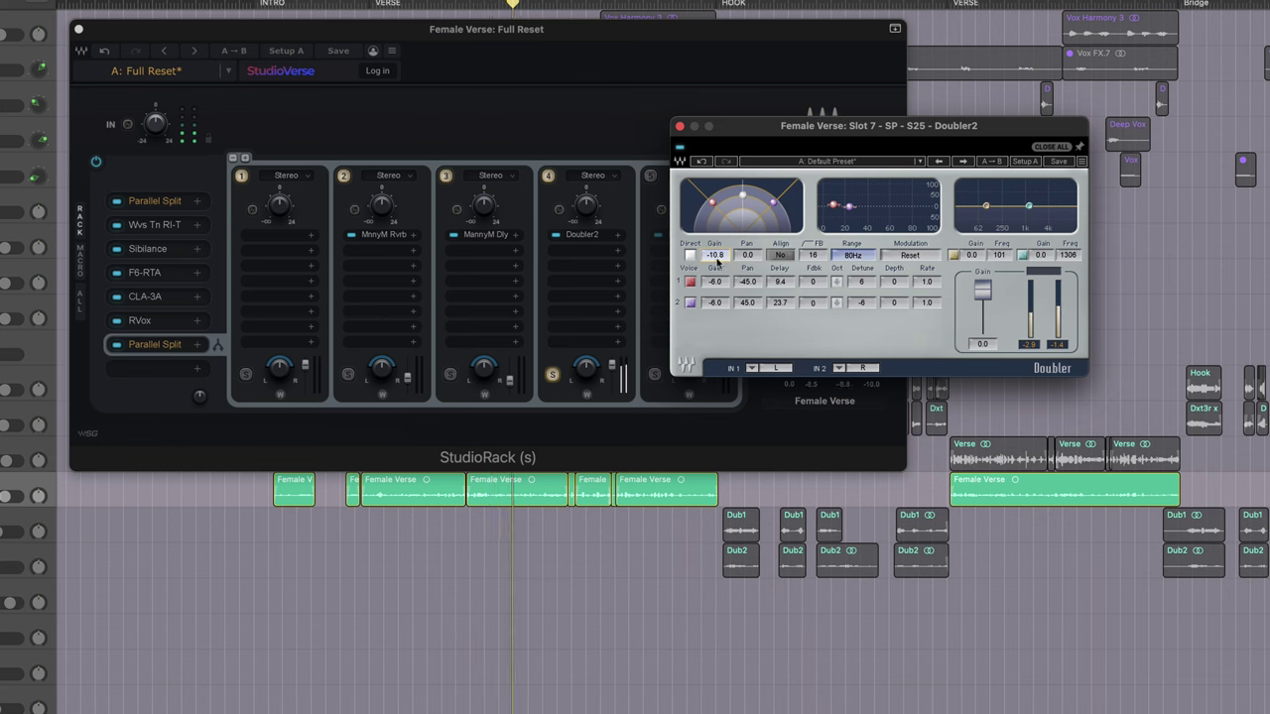
{"action": "left_click", "coordinate": [680, 127]}
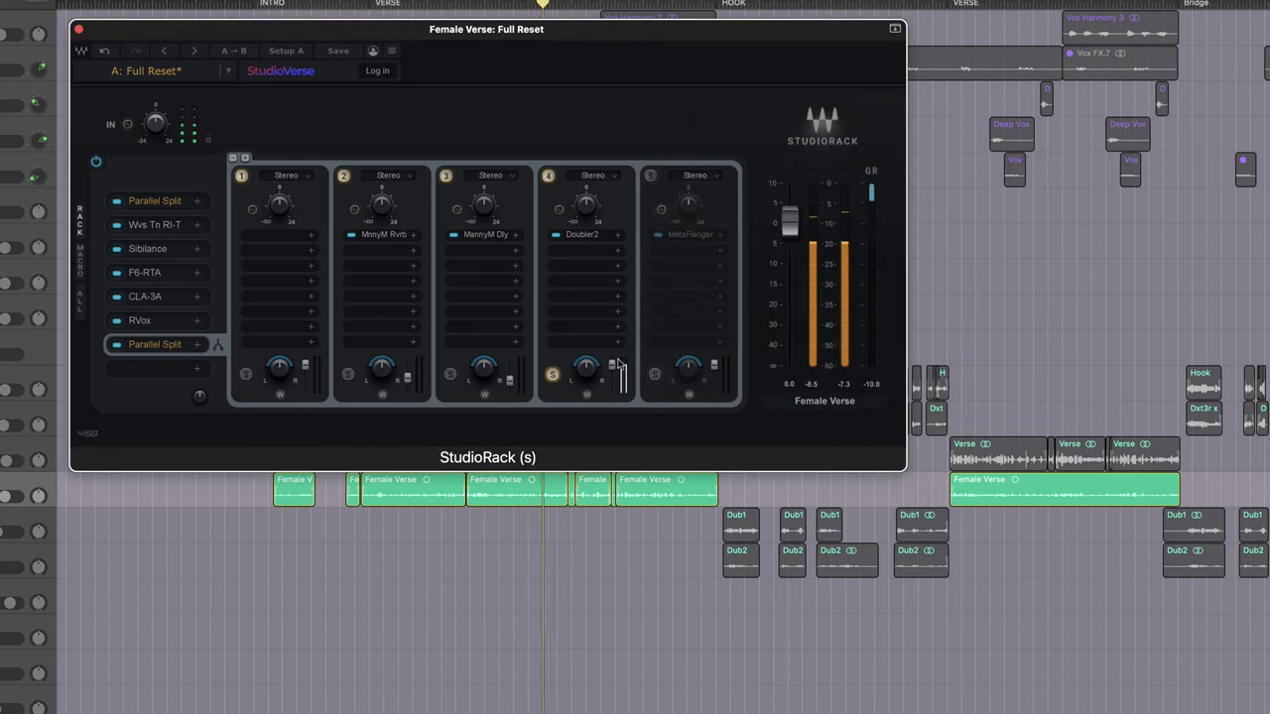
Unsolo the Doubler2 lane and set its level to about -22
{"action": "left_click", "coordinate": [552, 375]}
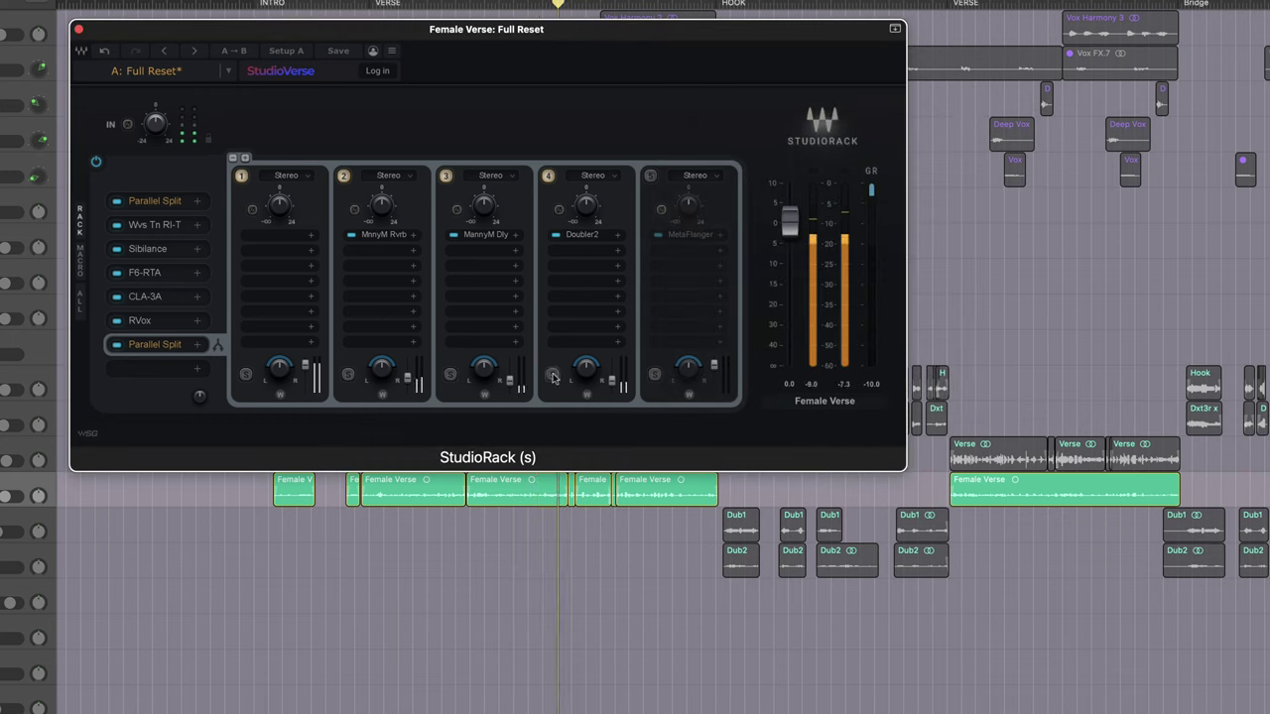
{"action": "mouse_move", "coordinate": [614, 385]}
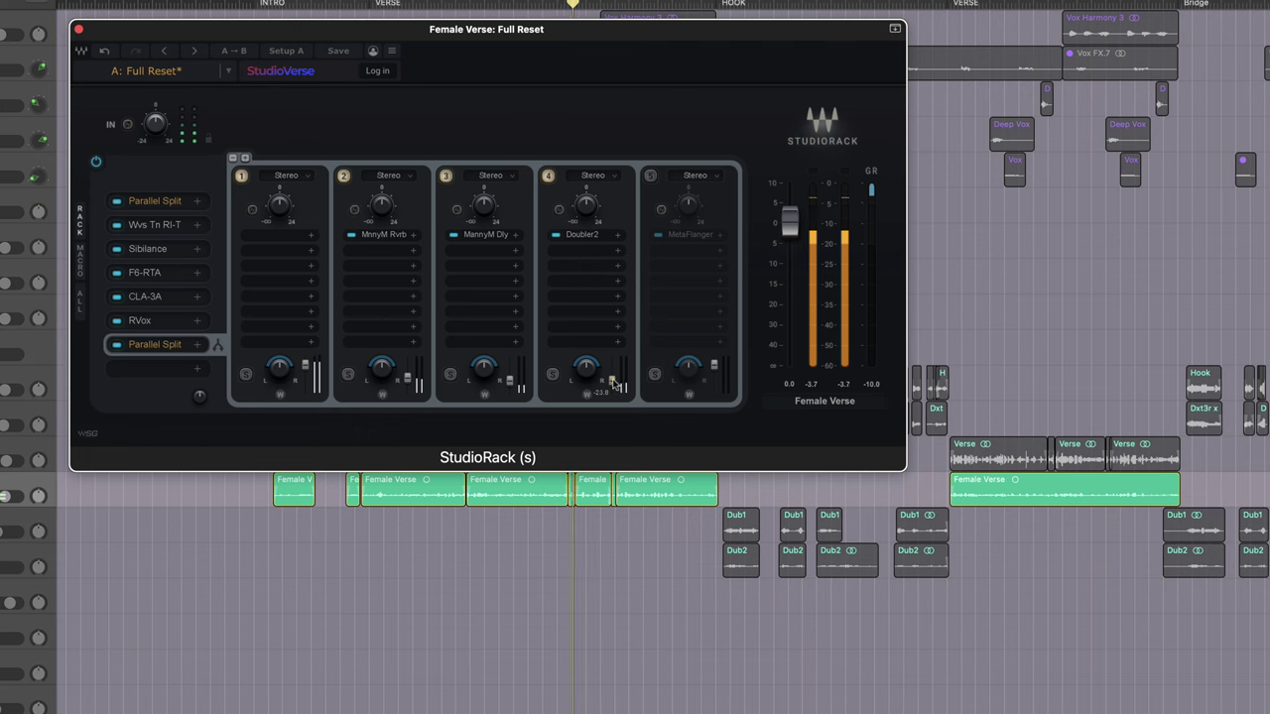
{"action": "left_click_drag", "start_coordinate": [614, 385], "coordinate": [615, 372]}
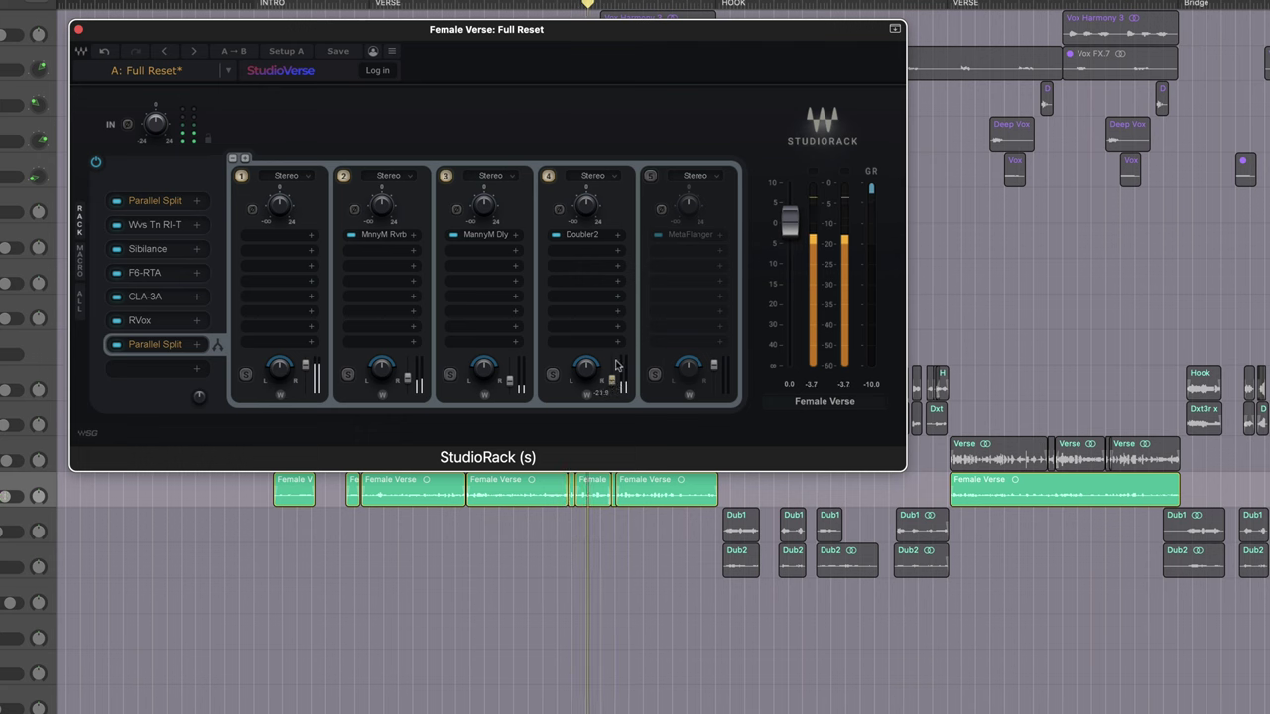
Turn on parallel lane 5 and open its MetaFlanger
{"action": "left_click", "coordinate": [651, 176]}
{"action": "left_click", "coordinate": [684, 240]}
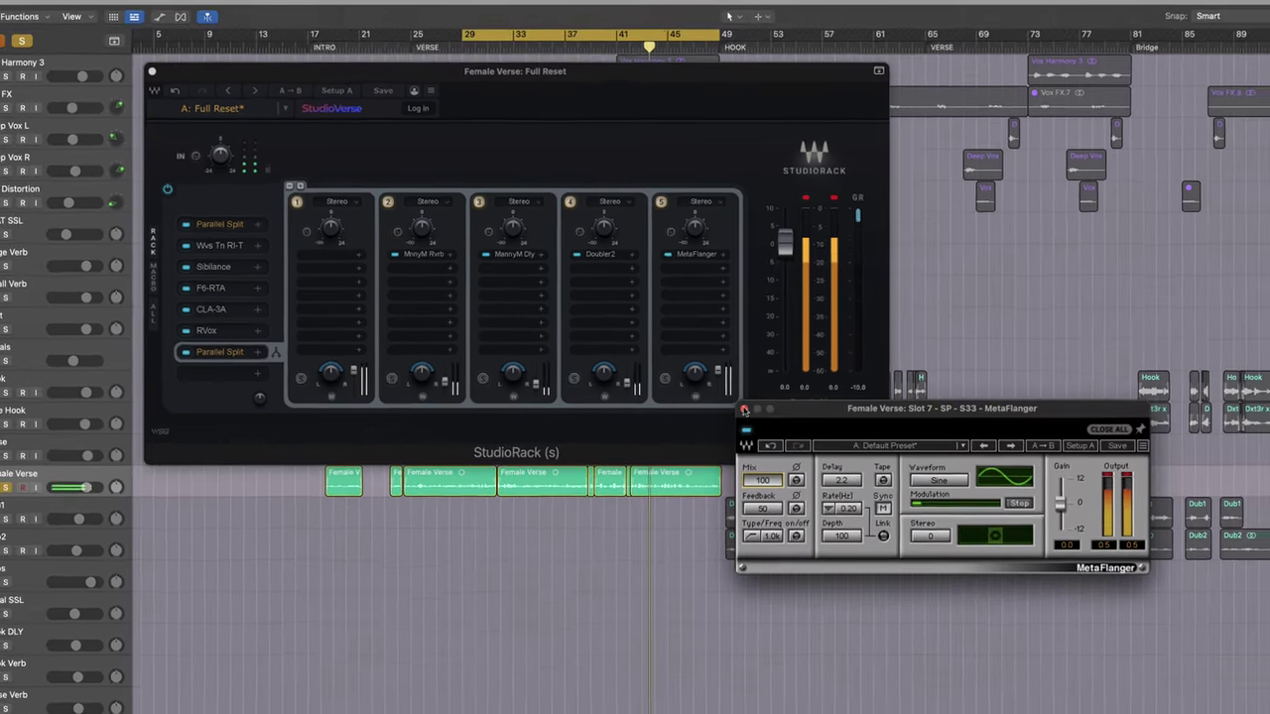
Close the MetaFlanger window and bring the level of parallel lane 5 well down
{"action": "left_click", "coordinate": [743, 408]}
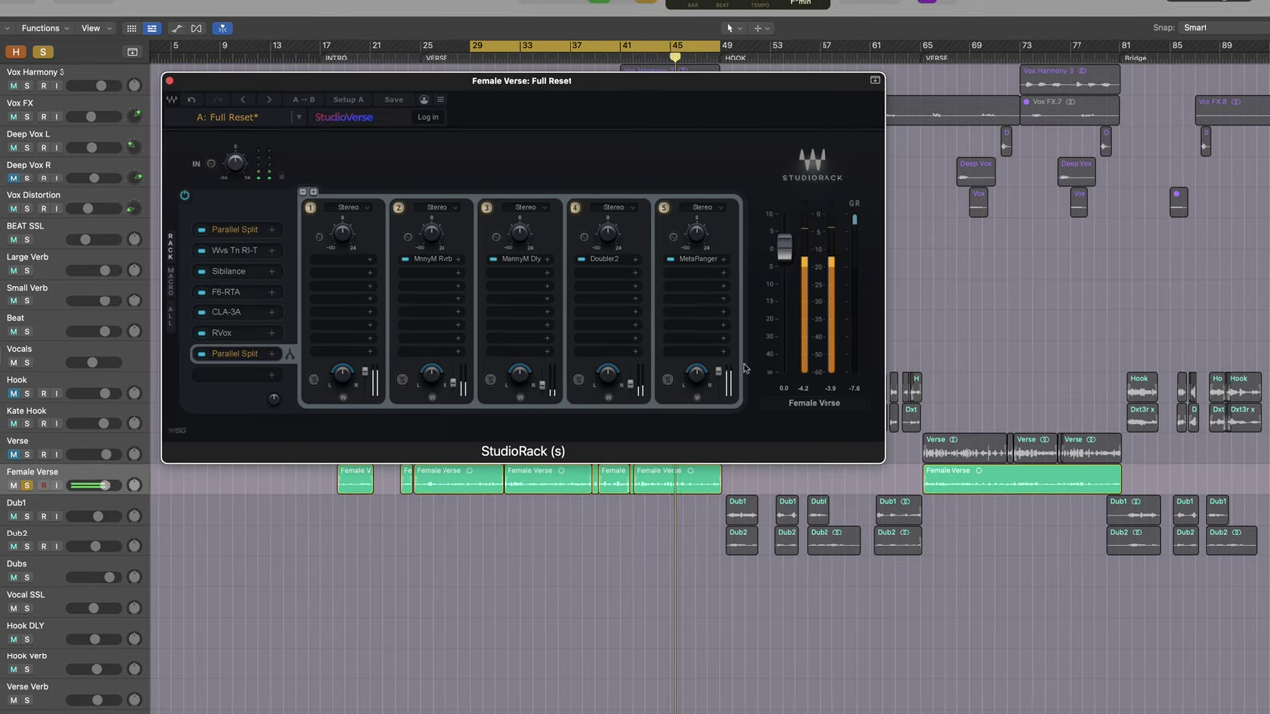
{"action": "left_click_drag", "start_coordinate": [719, 374], "coordinate": [731, 451]}
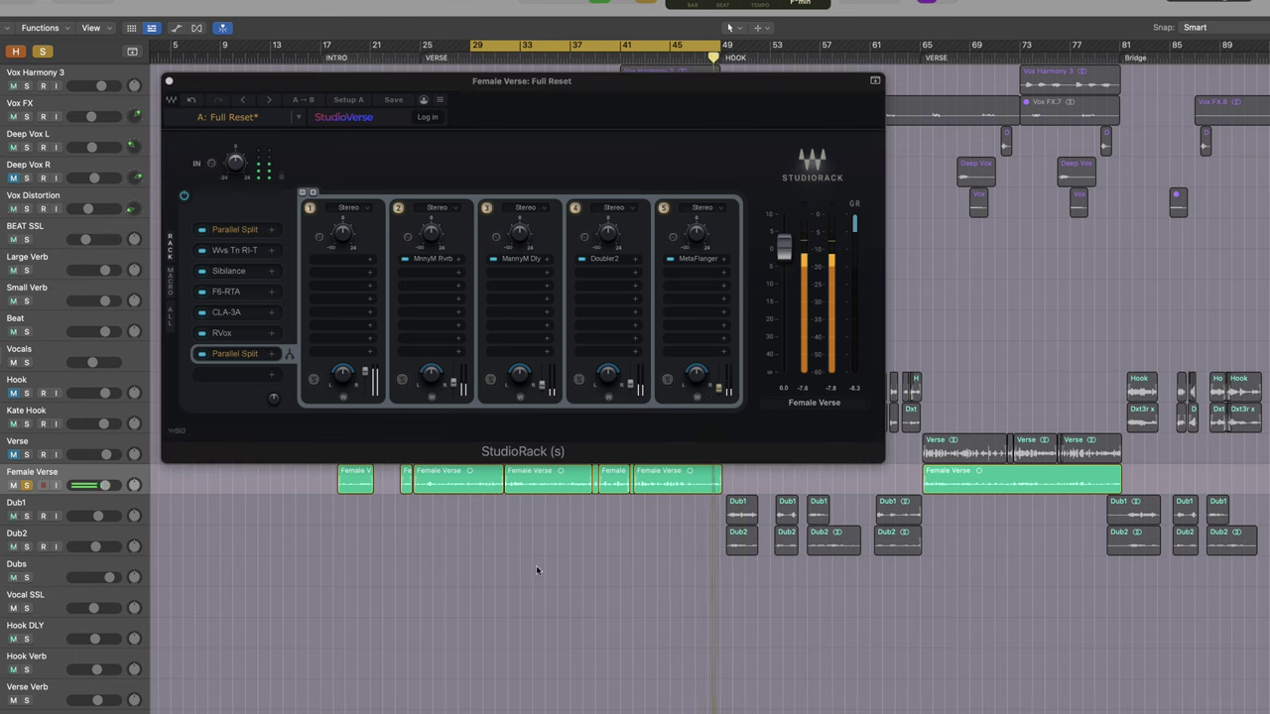
Unsolo the Female Verse track and compare the vocal in the mix with the whole StudioRack plug-in bypassed and active
{"action": "key", "text": "s"}
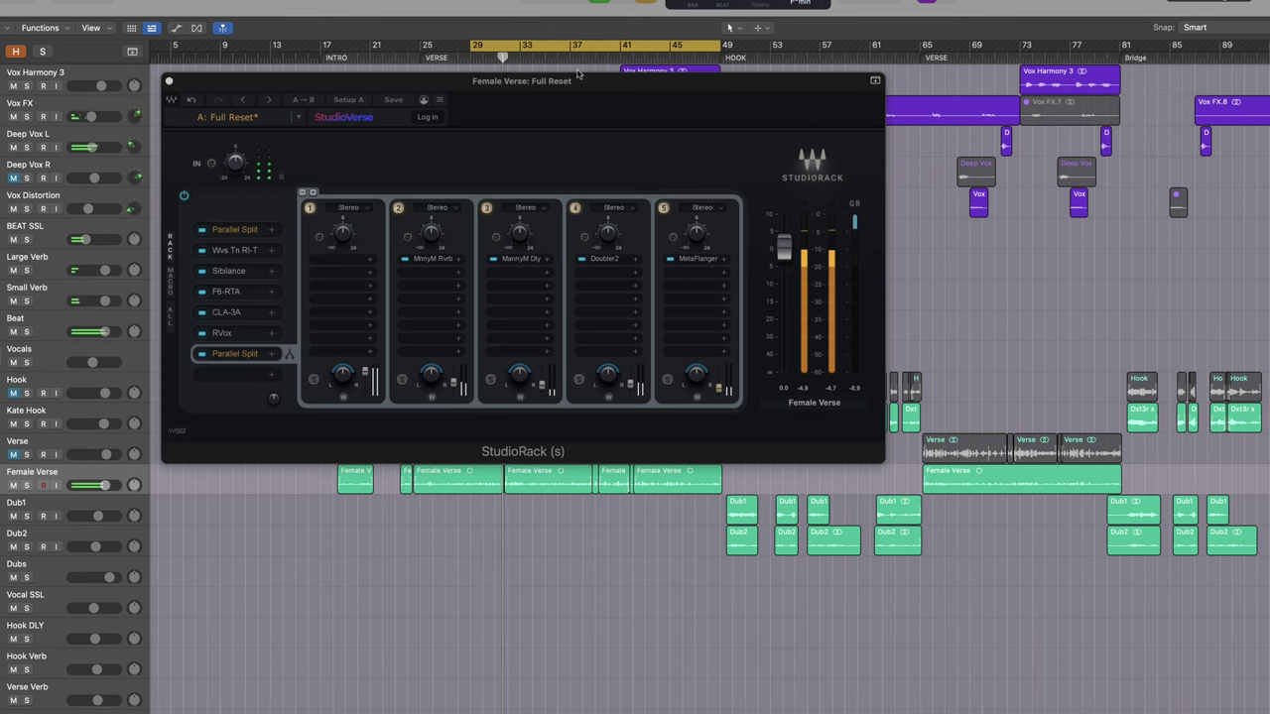
{"action": "left_click", "coordinate": [873, 82]}
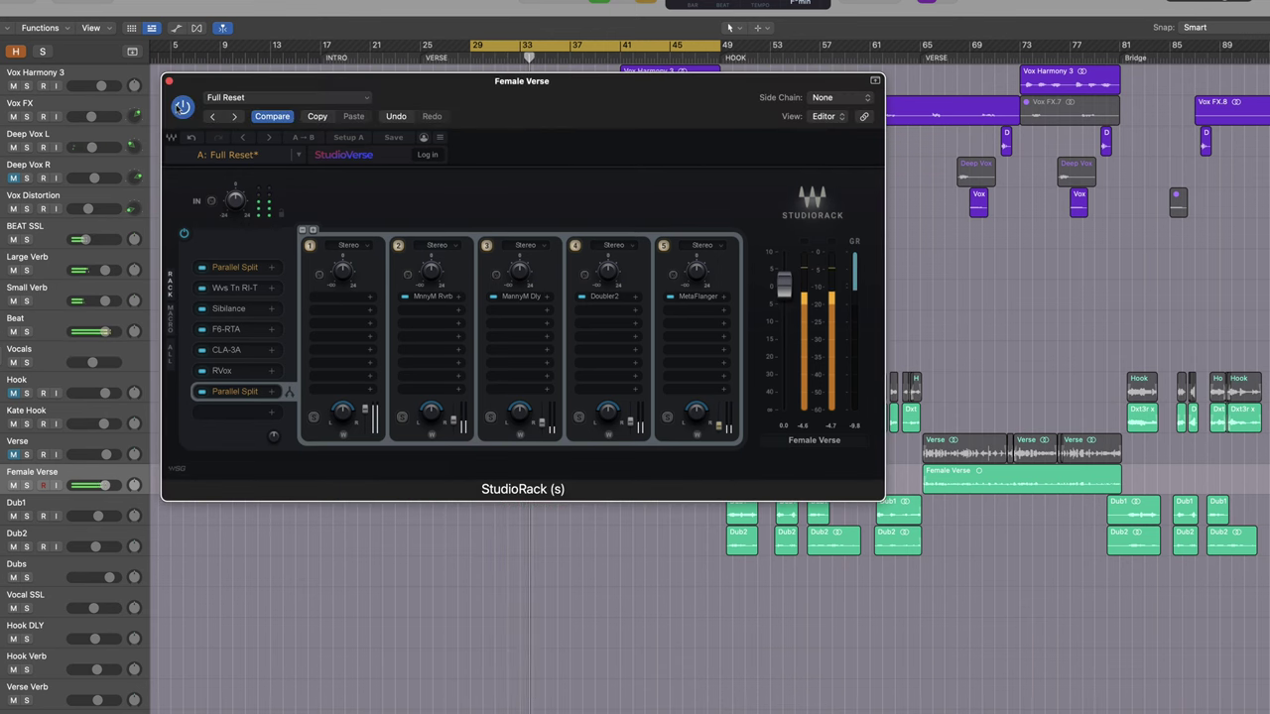
{"action": "left_click", "coordinate": [183, 107]}
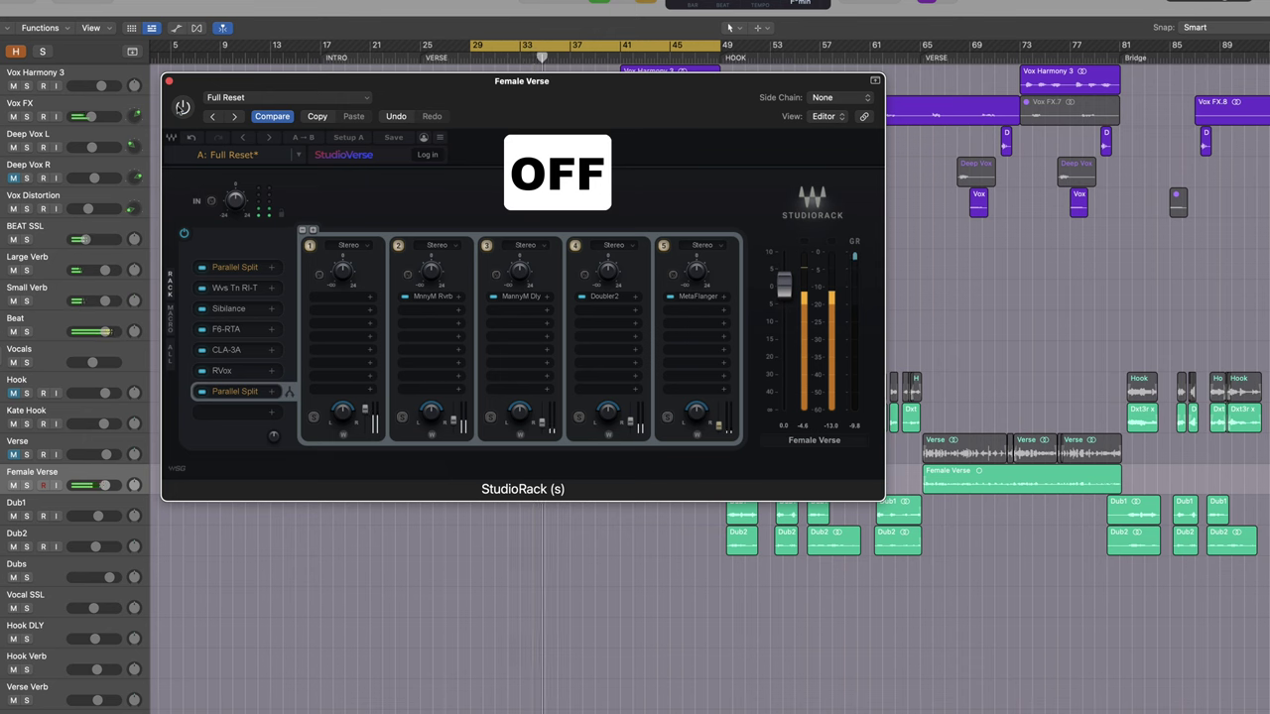
{"action": "left_click", "coordinate": [182, 107]}
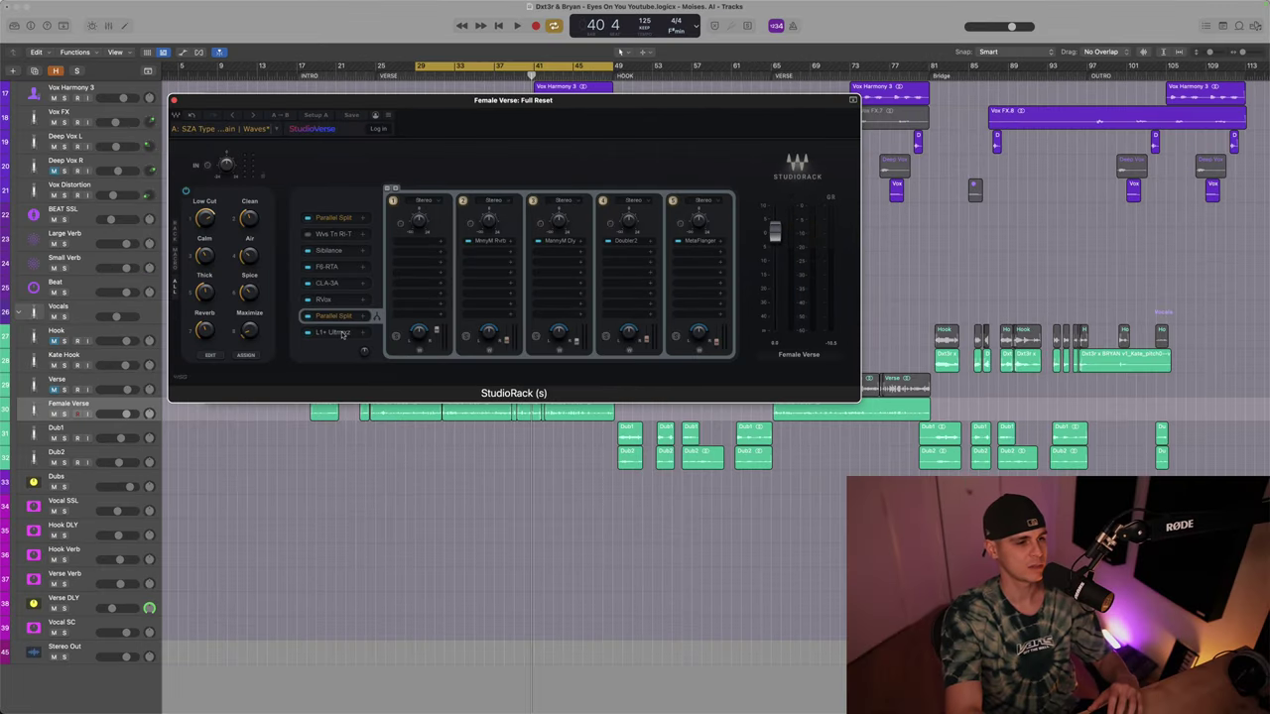
View the L1+ Ultramaximizer settings at the end of the chain and close its window
{"action": "left_click", "coordinate": [341, 334]}
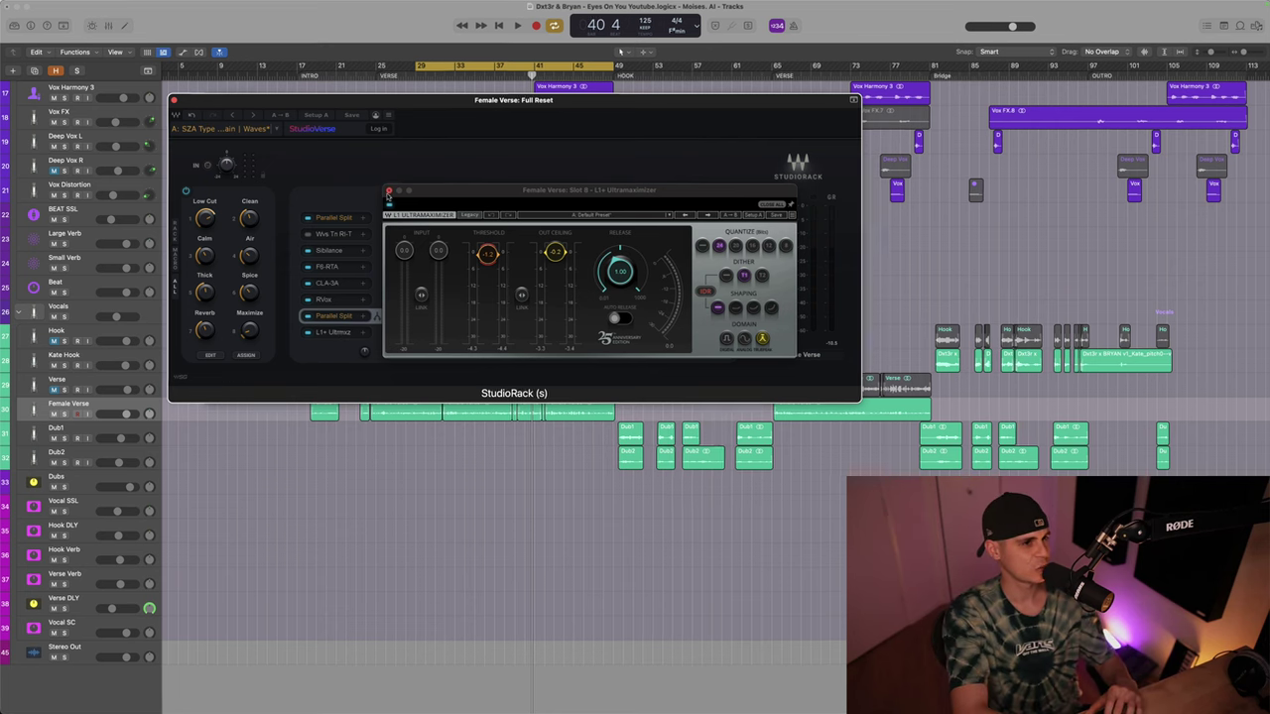
{"action": "left_click", "coordinate": [388, 189]}
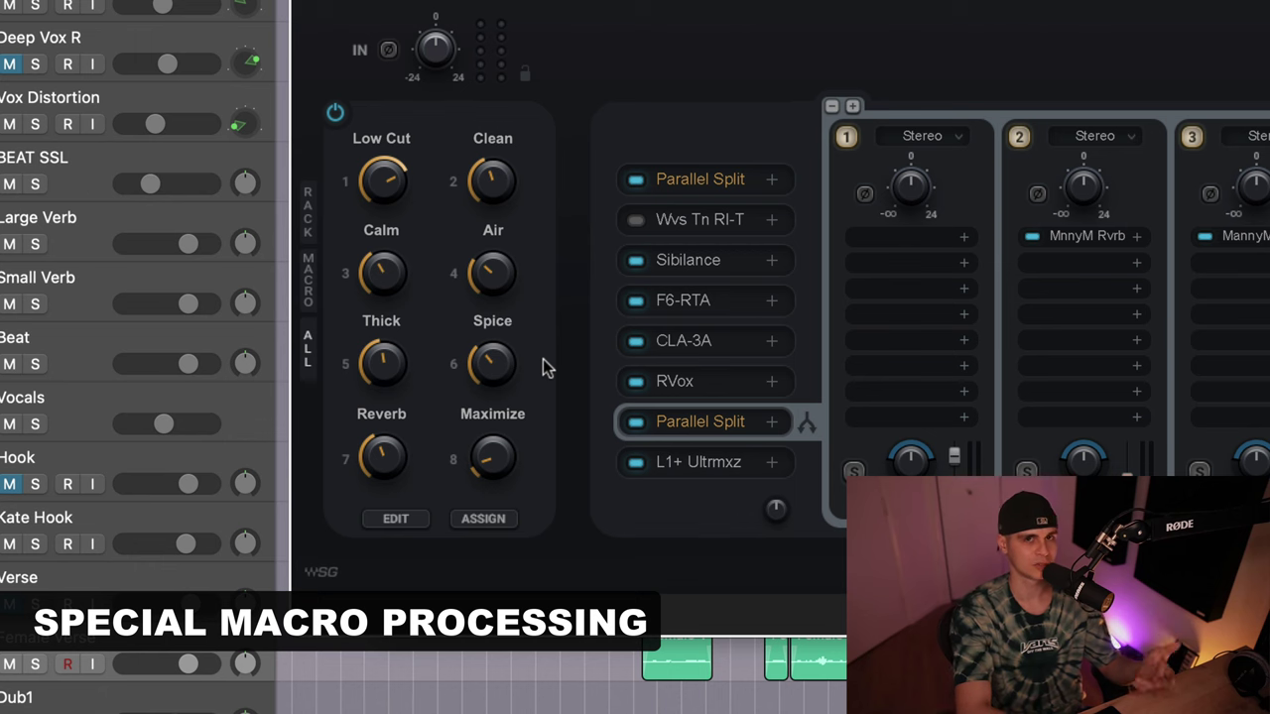
Play the vocal while sweeping the Spice macro, settle it at about -22.5, and raise the Reverb macro slightly
{"action": "key", "text": "space"}
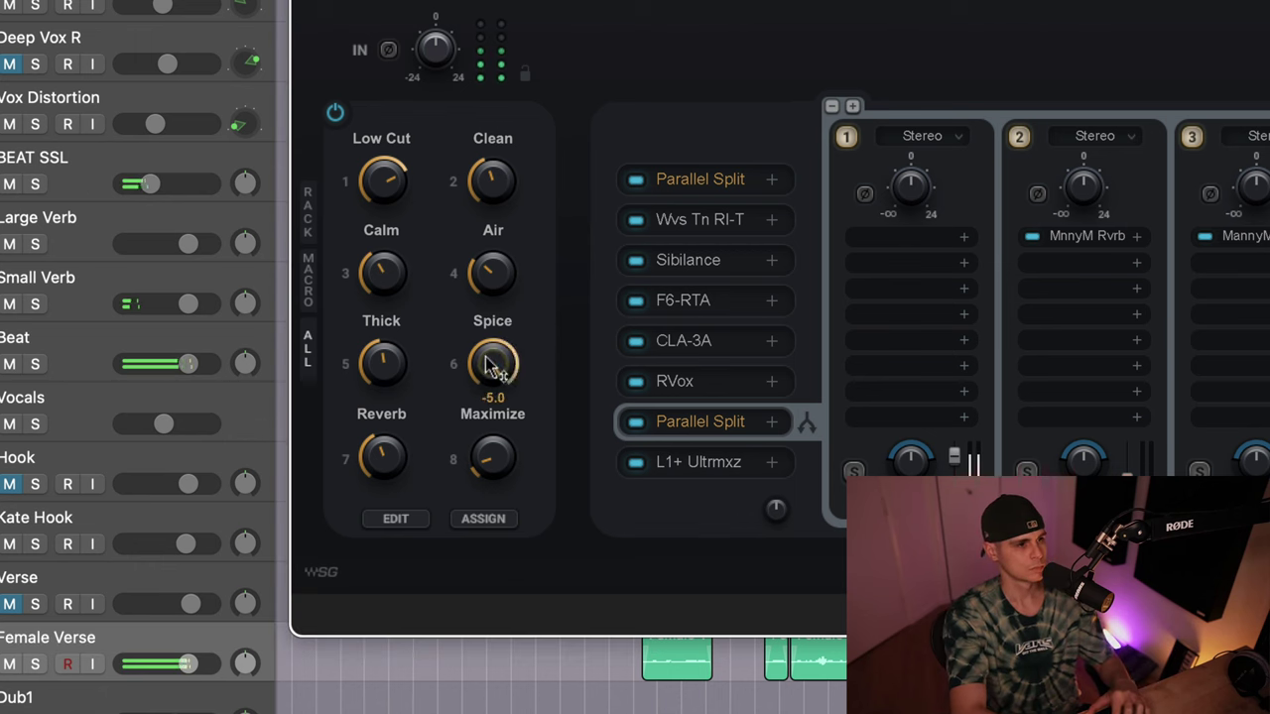
{"action": "left_click_drag", "start_coordinate": [493, 360], "coordinate": [501, 669]}
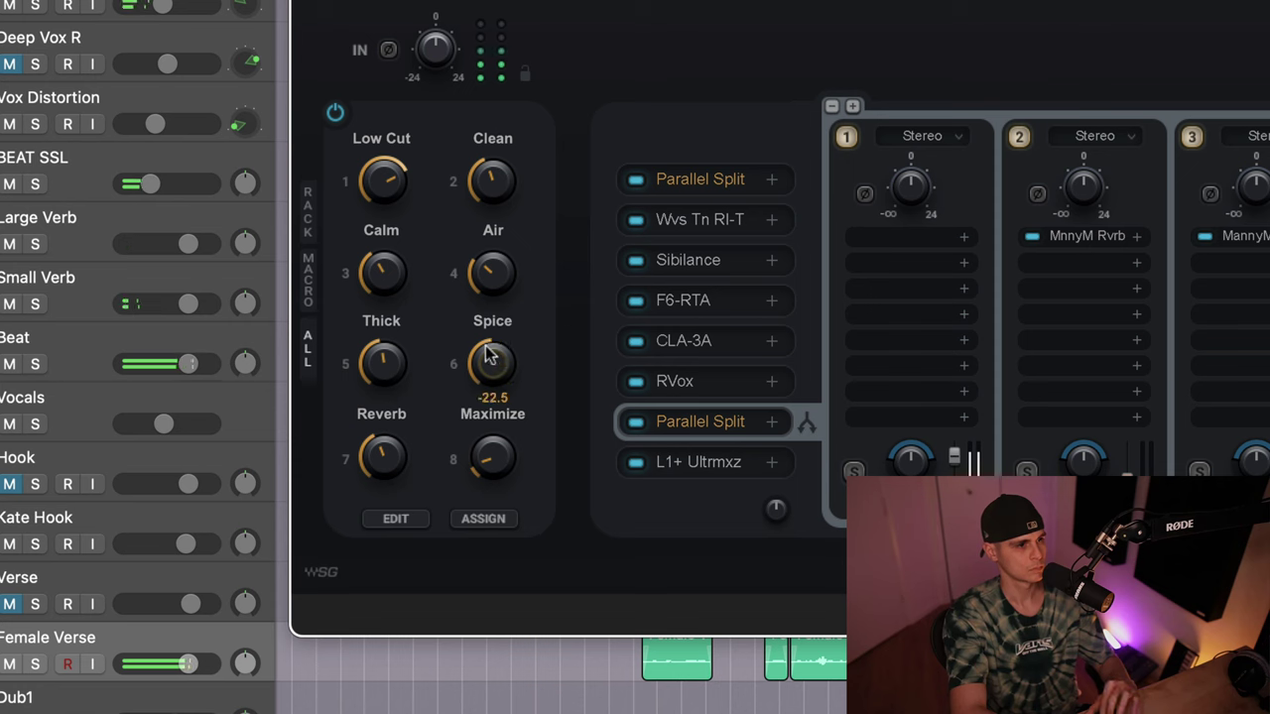
{"action": "left_click_drag", "start_coordinate": [375, 474], "coordinate": [427, 427]}
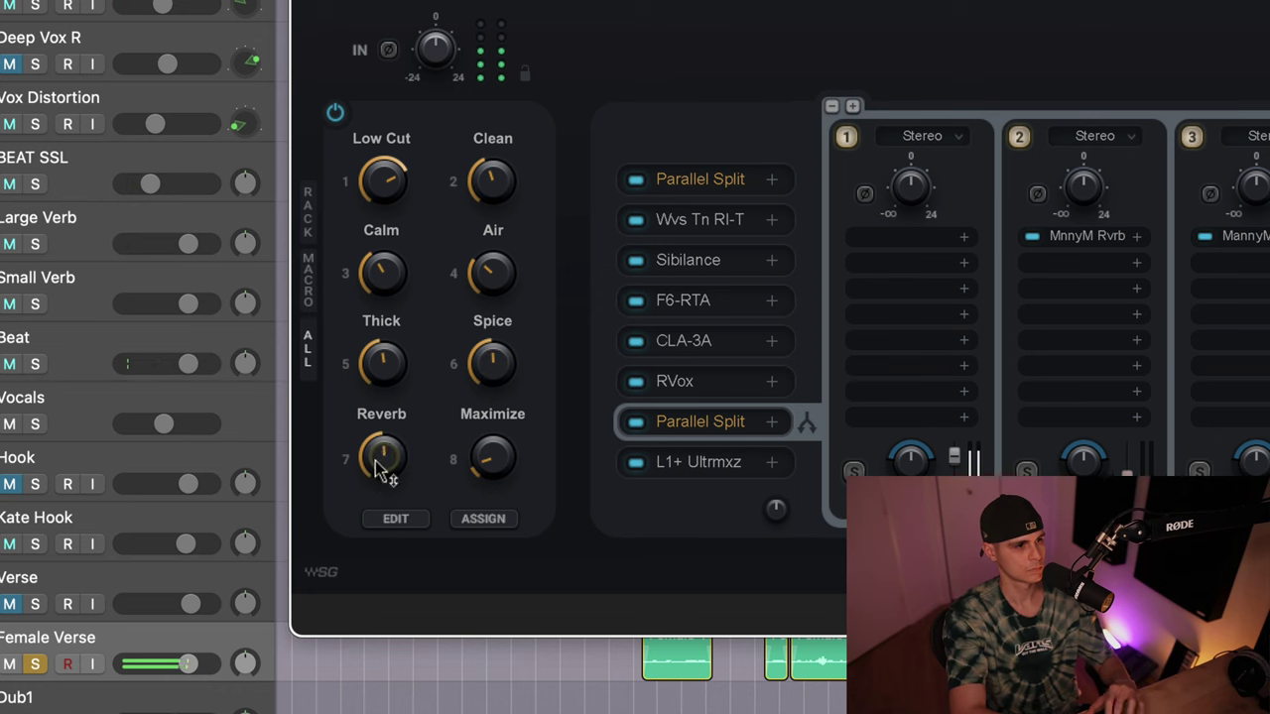
Sweep the Calm macro and settle it at about -23.6, then sweep the Clean macro and leave it slightly lower
{"action": "left_click_drag", "start_coordinate": [391, 275], "coordinate": [387, 273]}
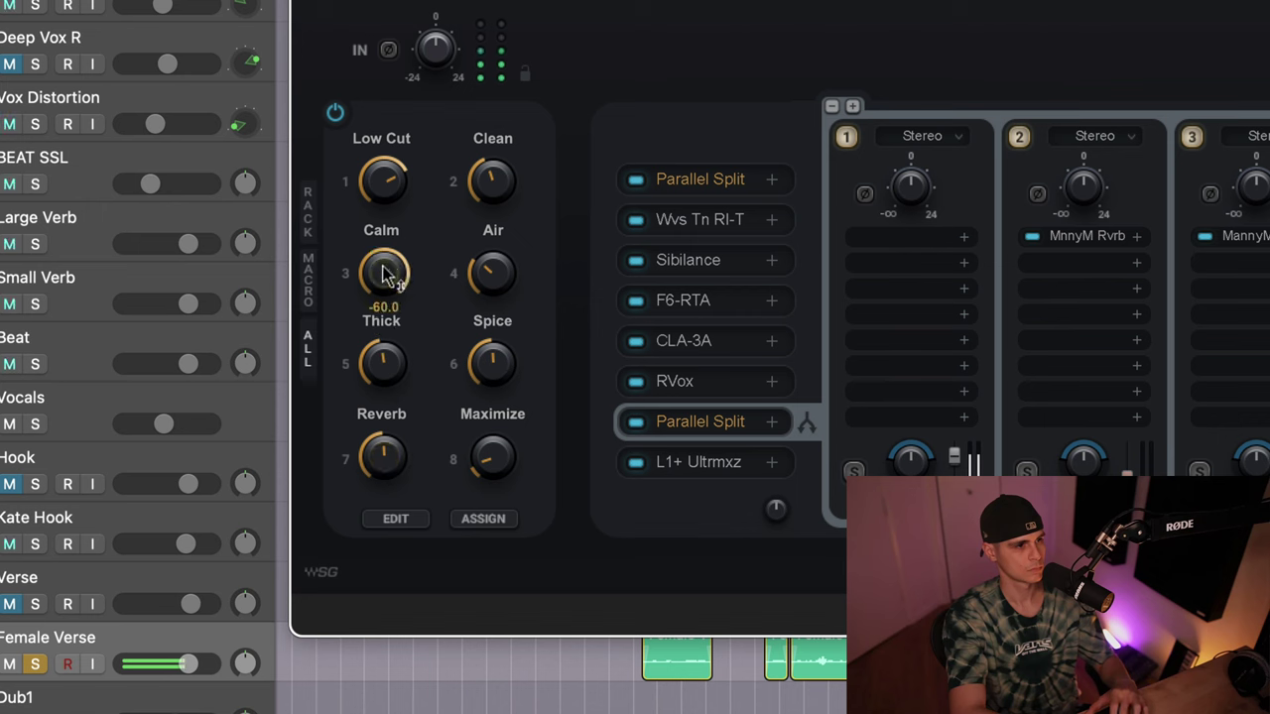
{"action": "scroll", "coordinate": [387, 275], "scroll_direction": "up", "scroll_amount": 5}
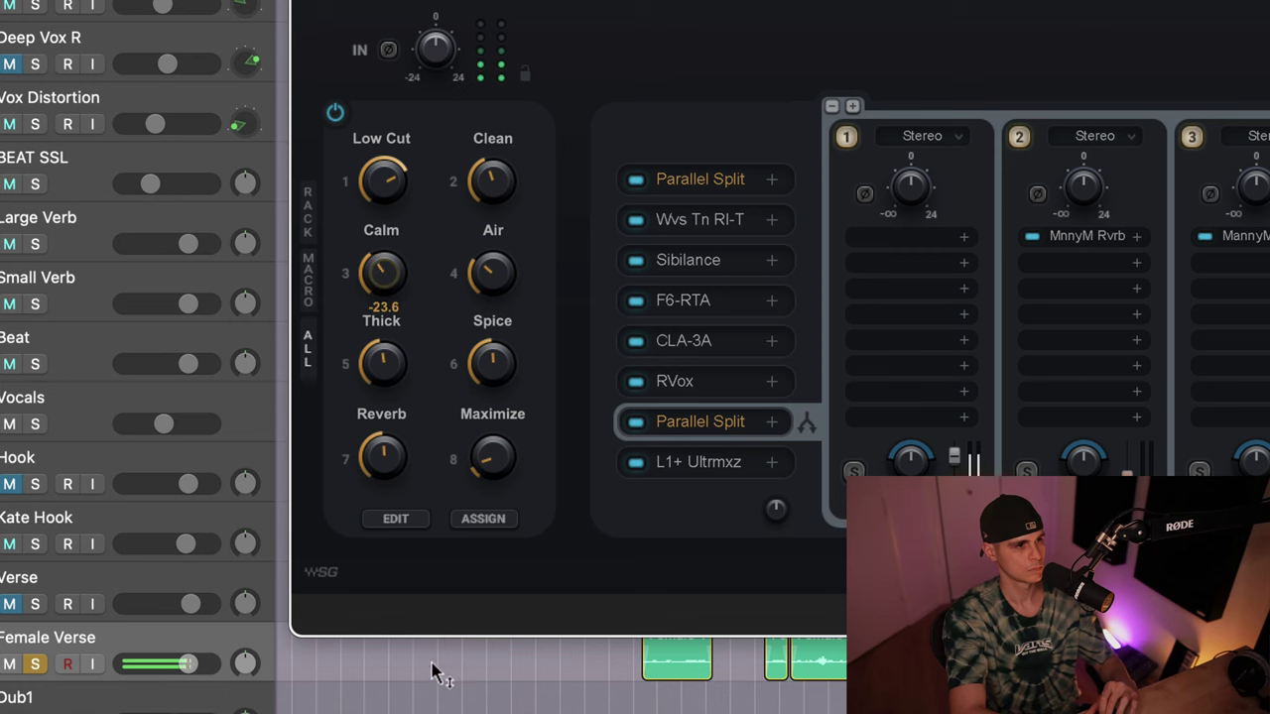
{"action": "scroll", "coordinate": [506, 198], "scroll_direction": "down", "scroll_amount": 6}
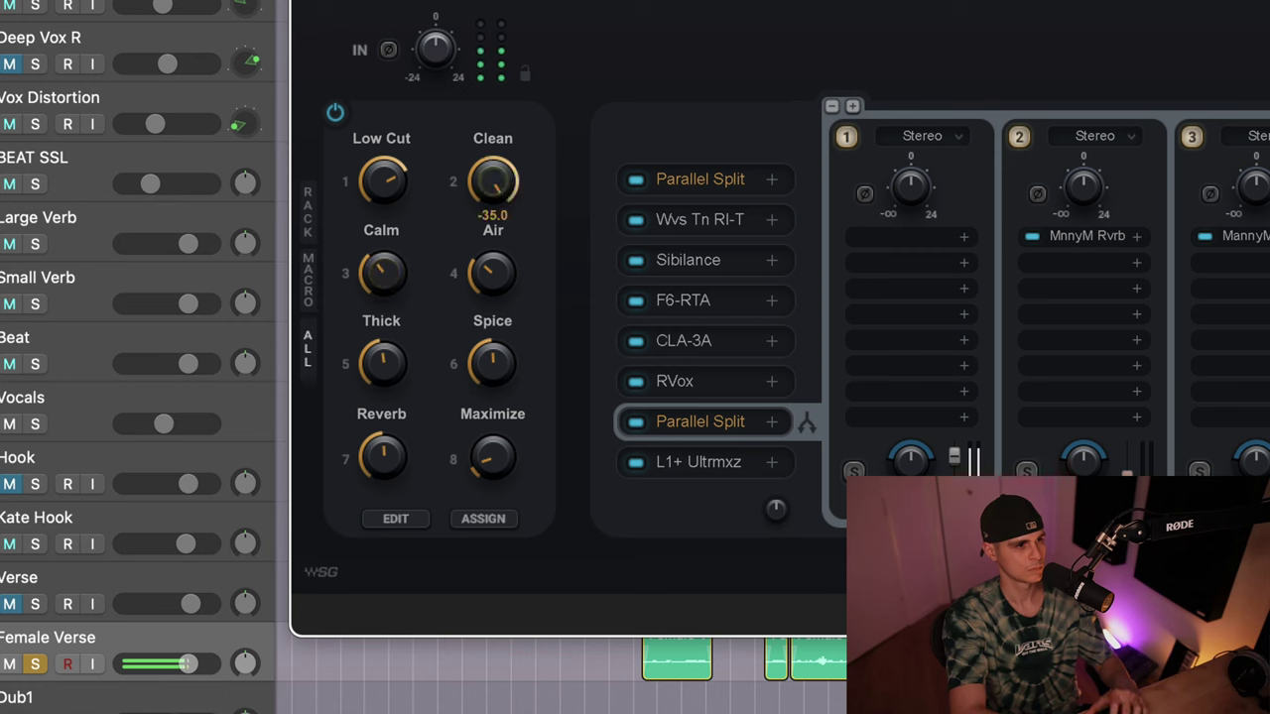
{"action": "scroll", "coordinate": [492, 181], "scroll_direction": "down", "scroll_amount": 5}
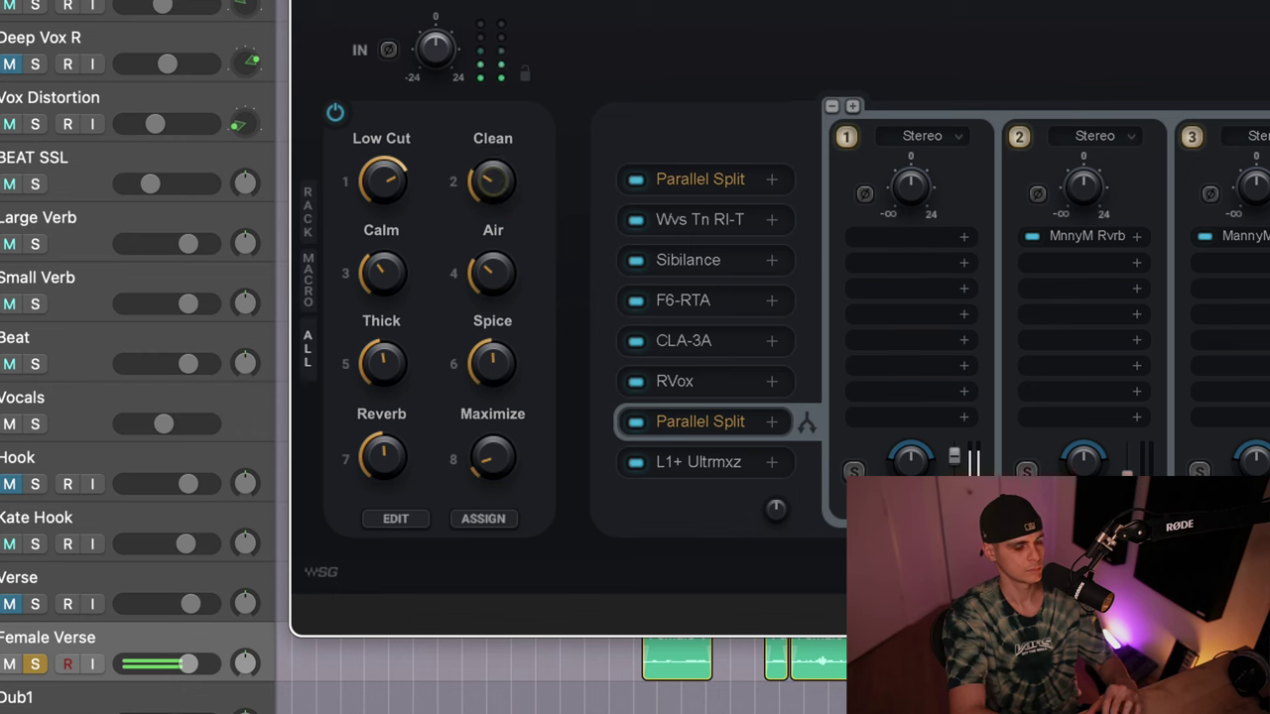
Unsolo the Female Verse track and set the Maximize macro to about -1.3
{"action": "key", "text": "s"}
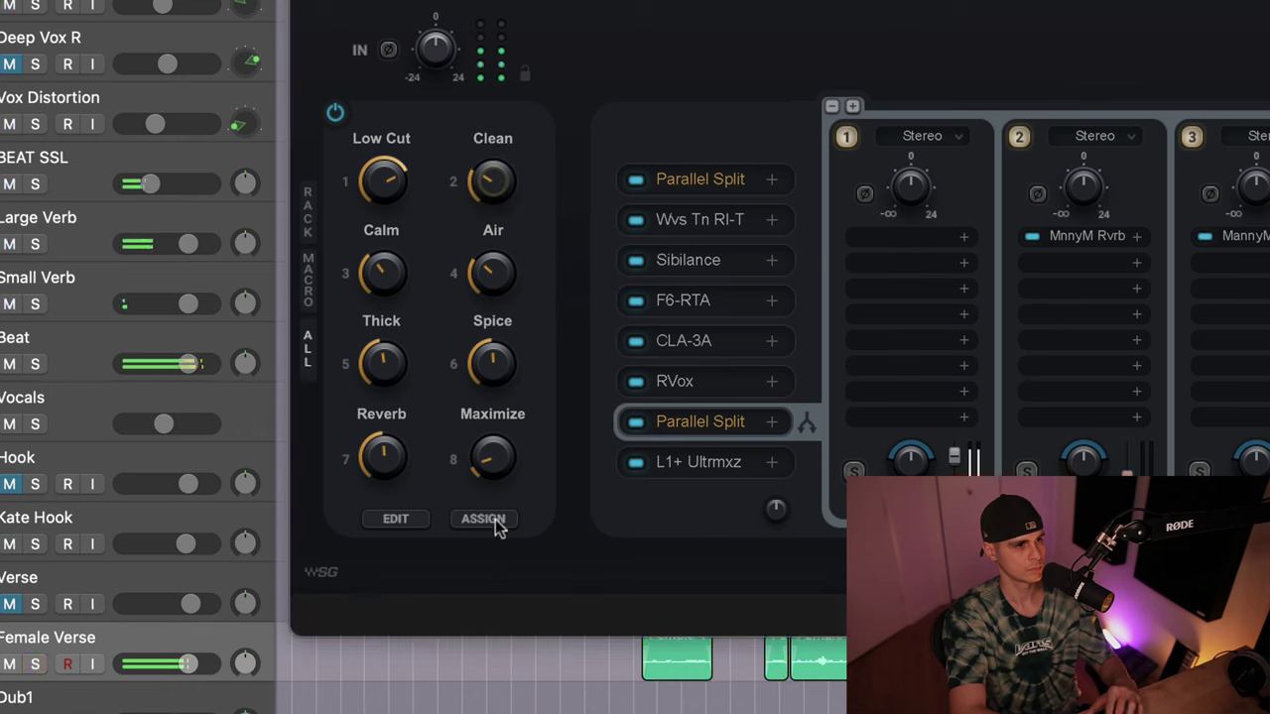
{"action": "left_click", "coordinate": [494, 456]}
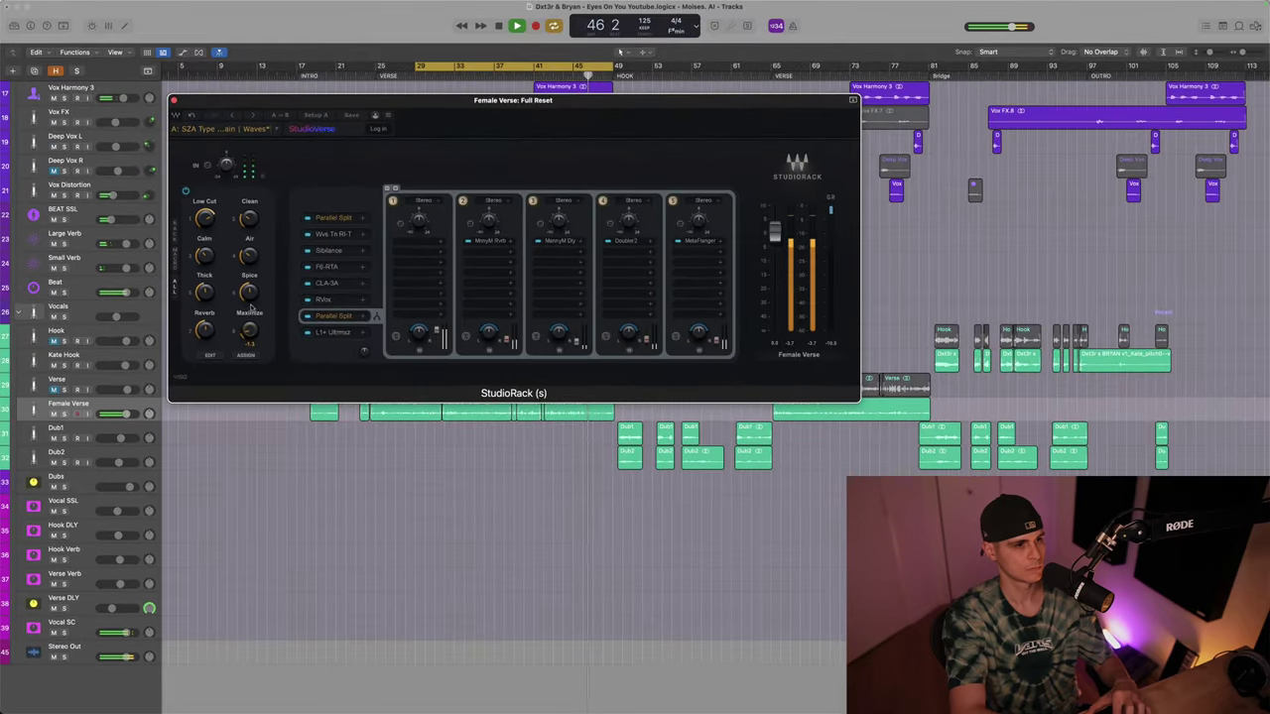
{"action": "left_click", "coordinate": [320, 486]}
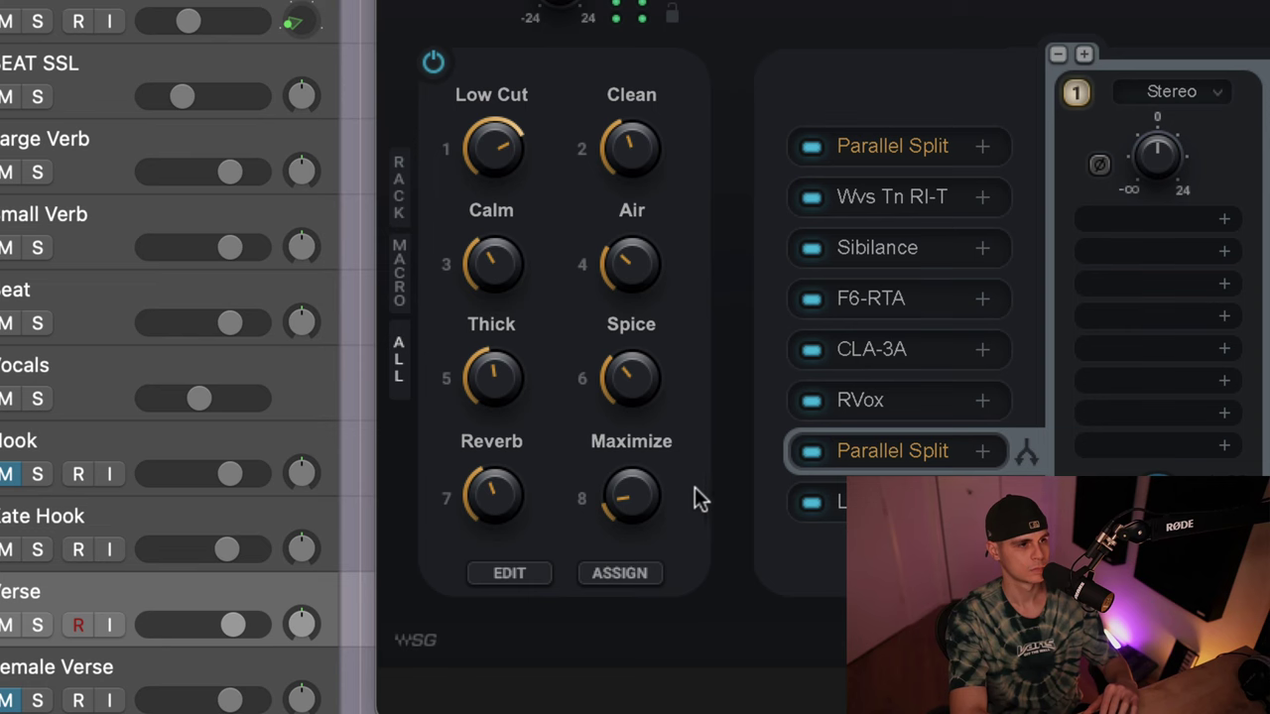
In the Verse track's rack, raise the Clean macro substantially and increase the Maximize macro slightly
{"action": "left_click_drag", "start_coordinate": [627, 151], "coordinate": [610, 5]}
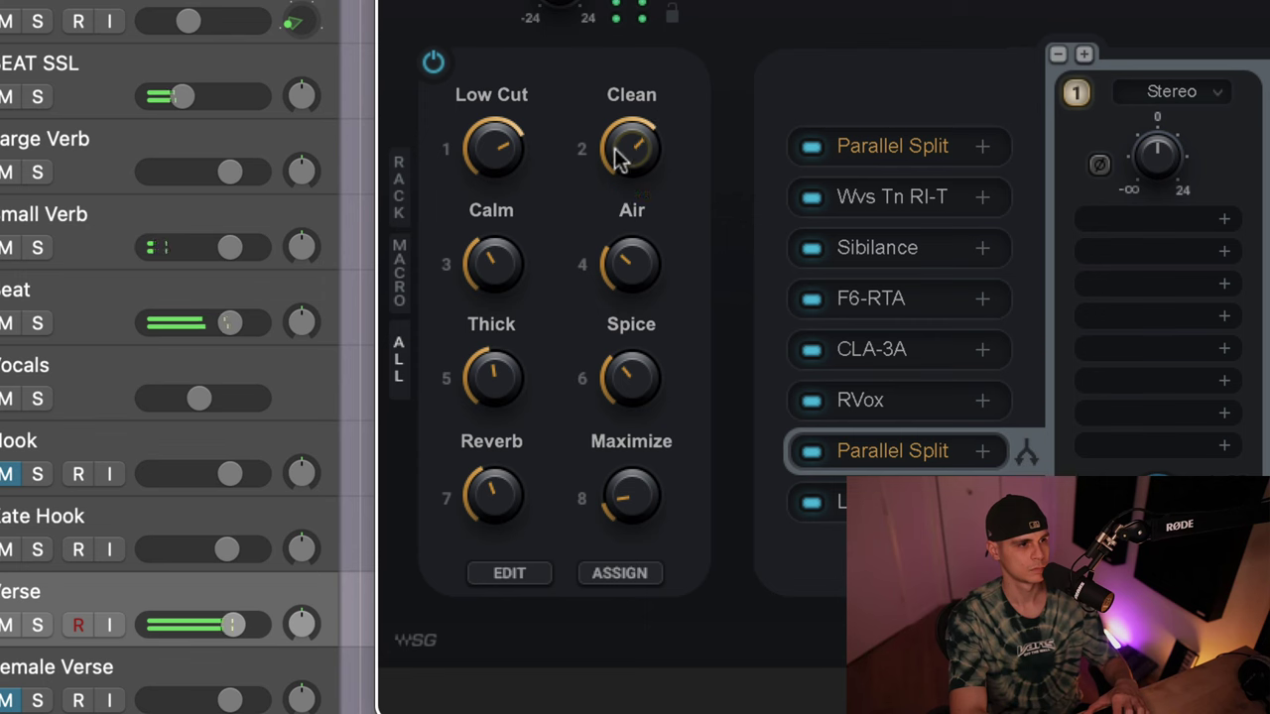
{"action": "left_click_drag", "start_coordinate": [641, 484], "coordinate": [639, 504]}
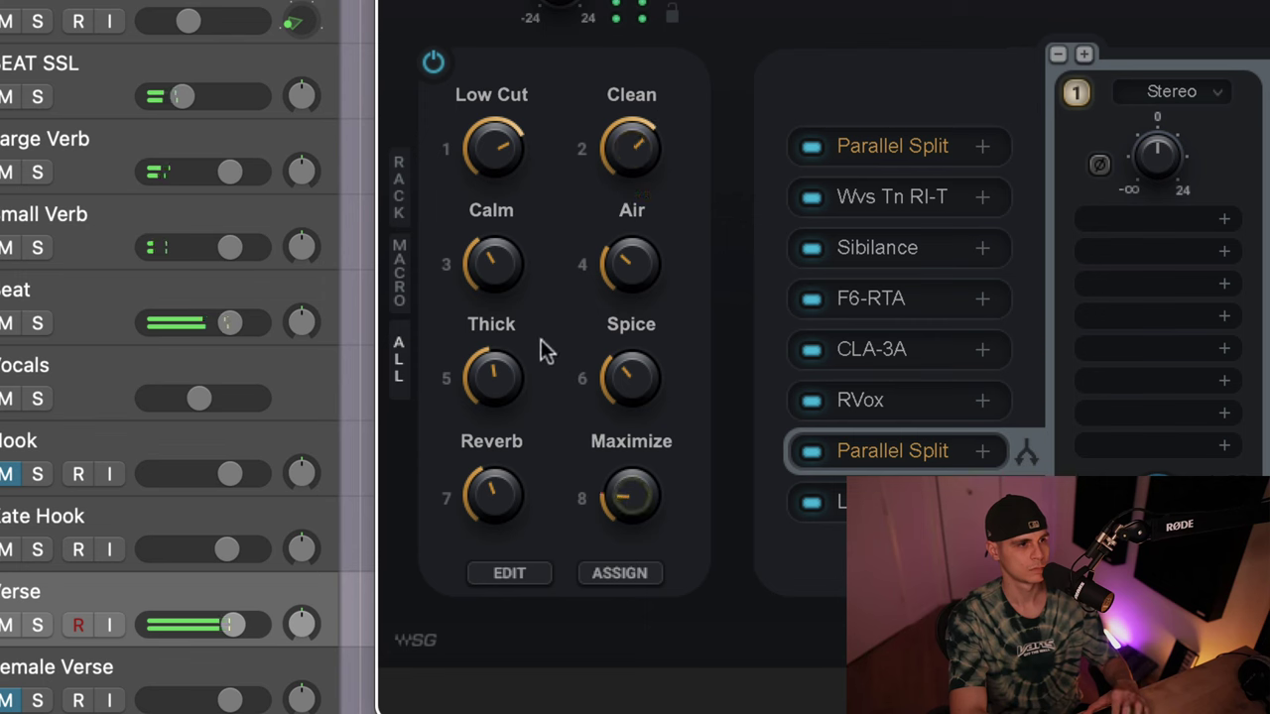
Raise the Calm, Thick and Spice macros of the Verse rack, setting Air to 3.7 and Maximize to about -1.9
{"action": "left_click_drag", "start_coordinate": [500, 182], "coordinate": [508, 284]}
{"action": "left_click_drag", "start_coordinate": [627, 285], "coordinate": [586, 8]}
{"action": "left_click_drag", "start_coordinate": [628, 250], "coordinate": [645, 142]}
{"action": "left_click_drag", "start_coordinate": [648, 73], "coordinate": [711, 432]}
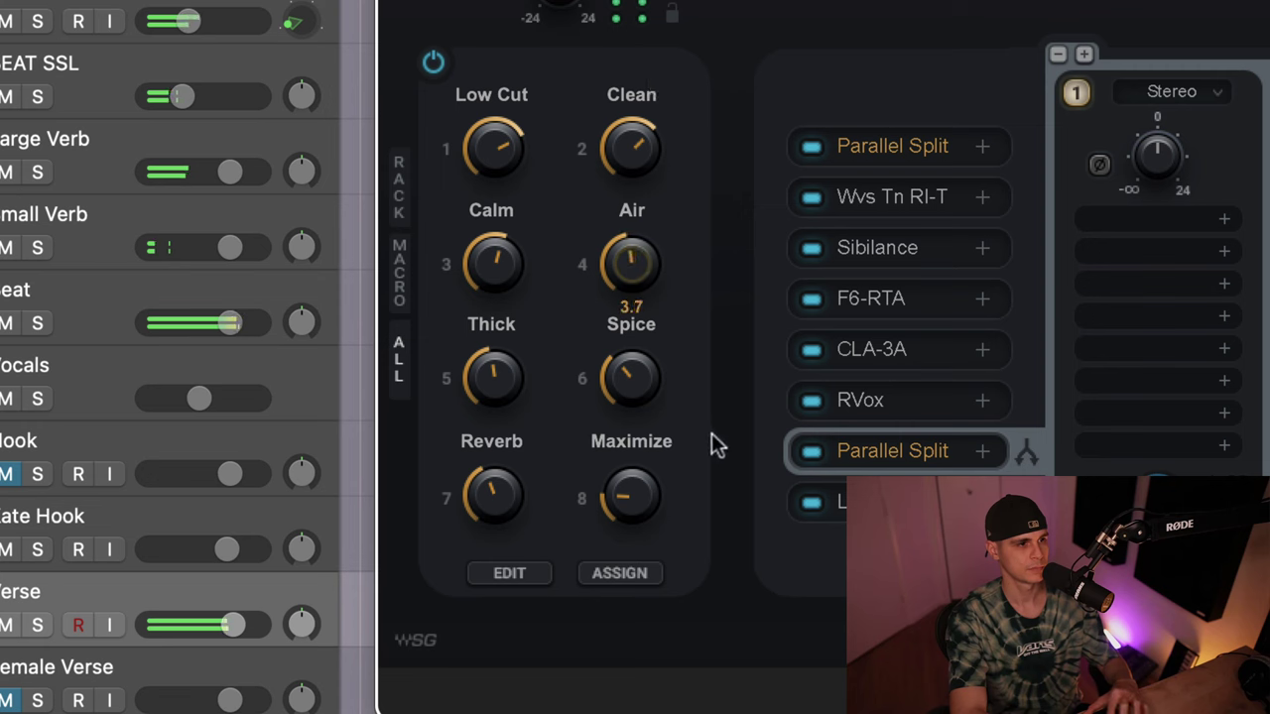
{"action": "mouse_move", "coordinate": [482, 392]}
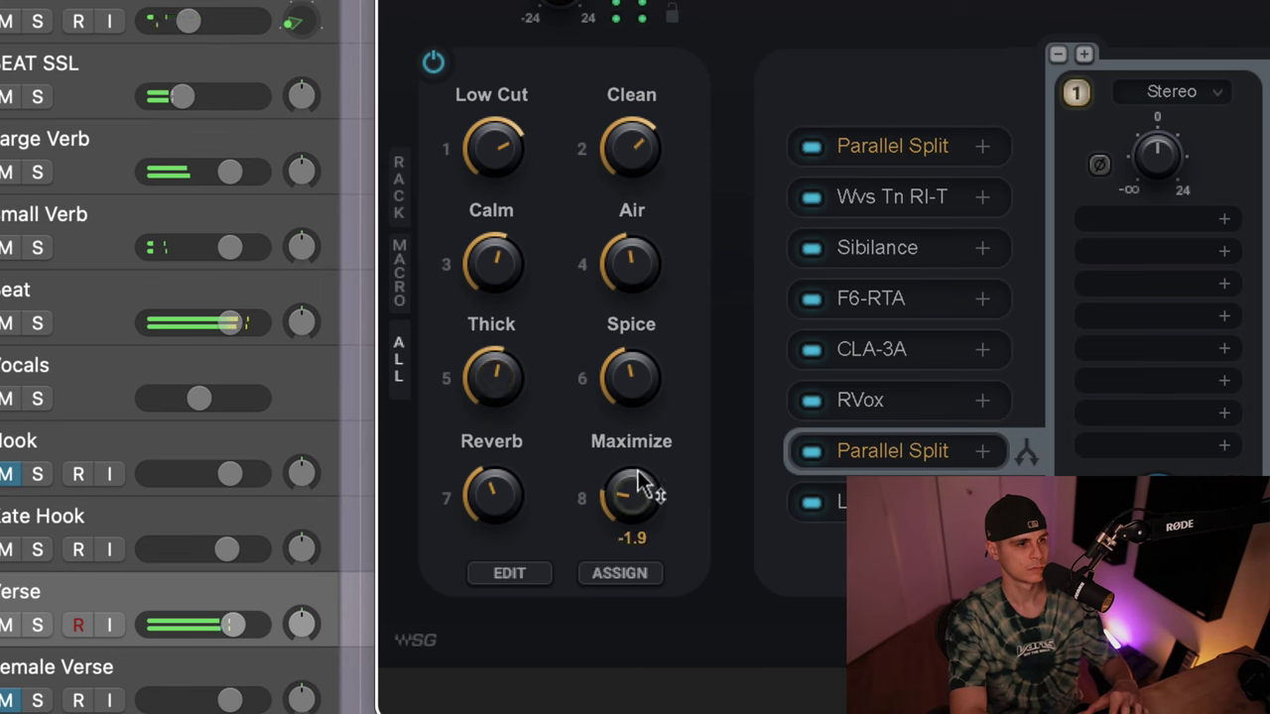
Solo the Verse track to raise its Reverb and Spice macros slightly, and unsolo it
{"action": "key", "text": "s"}
{"action": "mouse_move", "coordinate": [485, 488]}
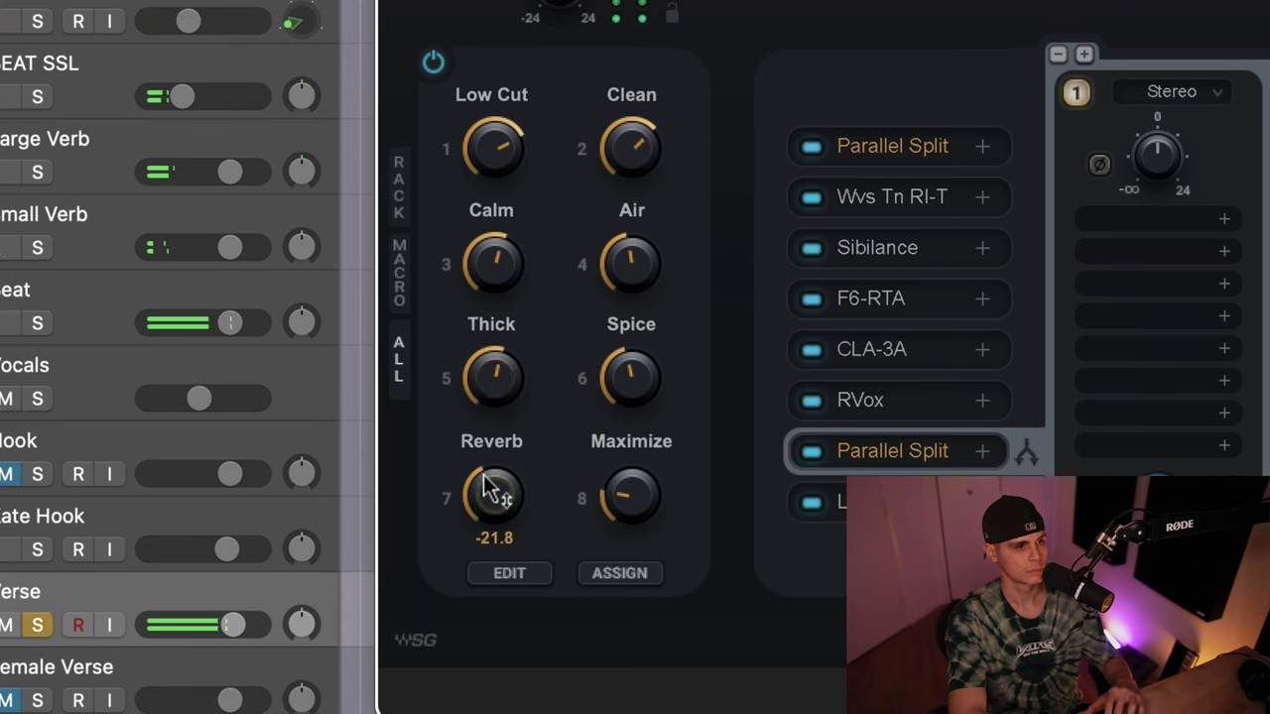
{"action": "mouse_move", "coordinate": [627, 389]}
{"action": "left_click_drag", "start_coordinate": [627, 389], "coordinate": [714, 372]}
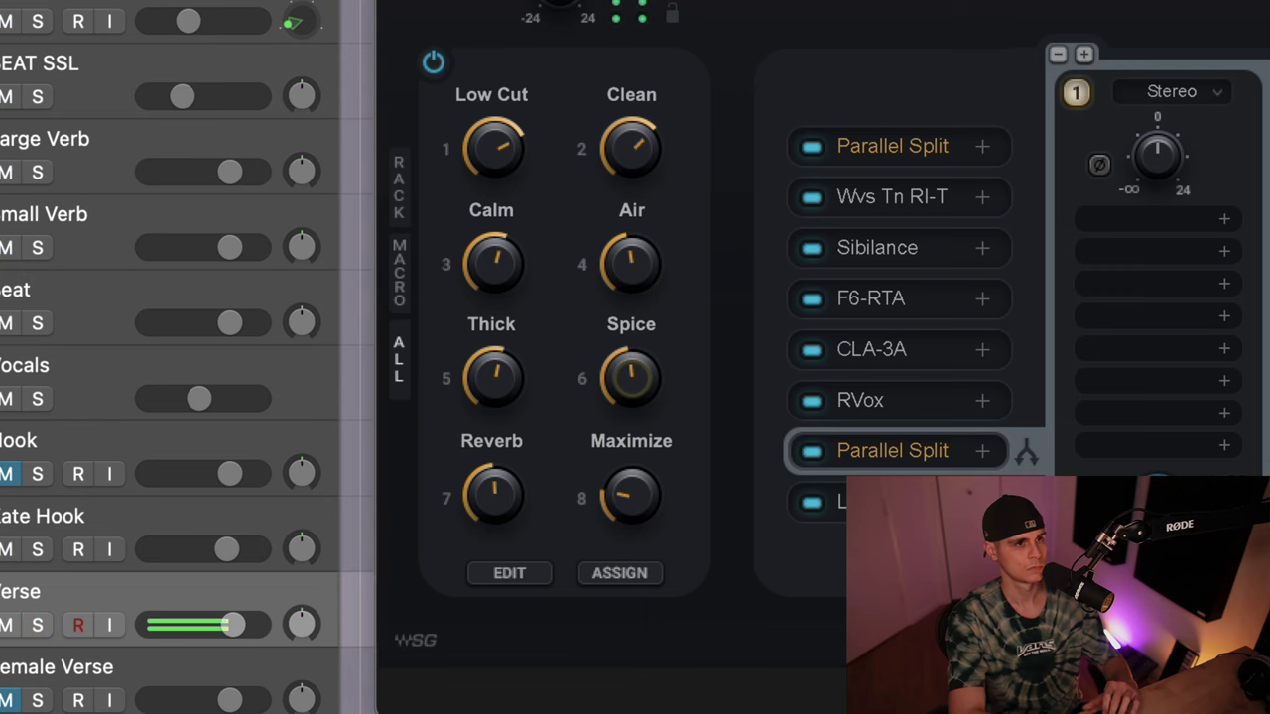